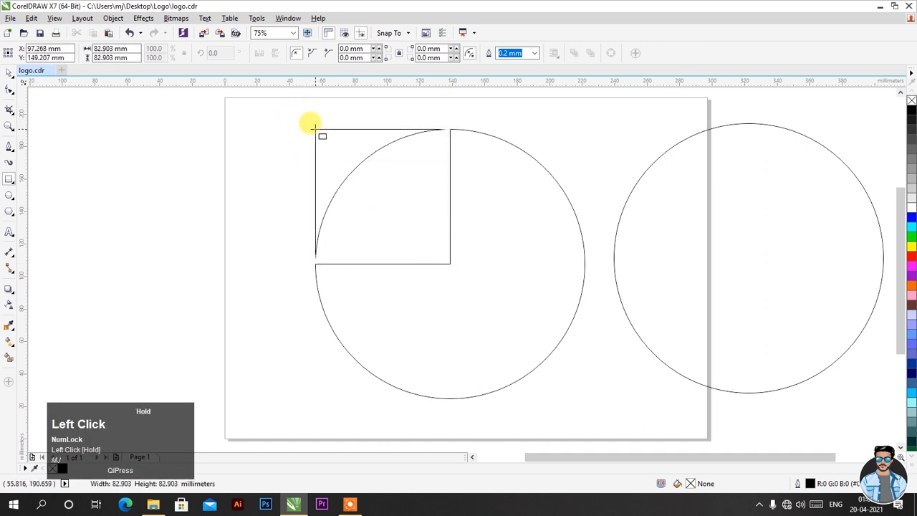
Draw a square about 82.9 mm wide over the left circle's upper-left quarter and check that its corners meet the circle
left_click_drag(313, 126, 312, 126)
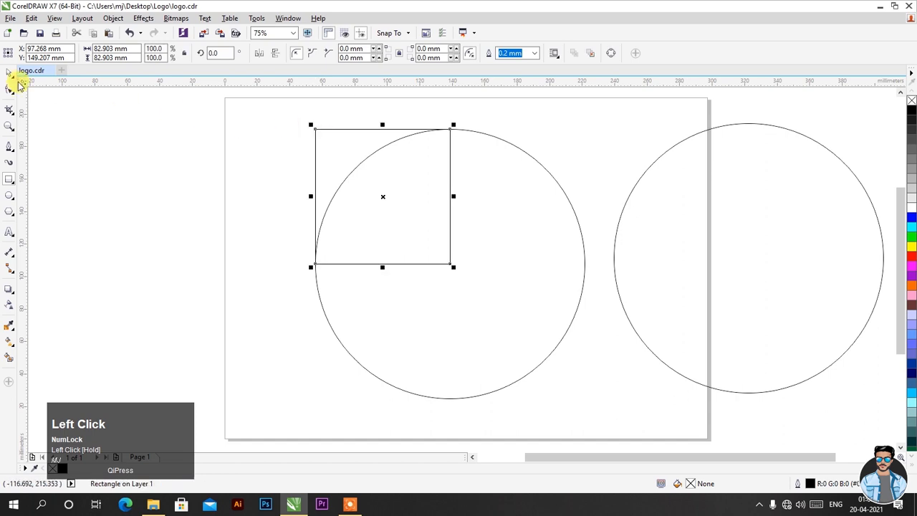
left_click(151, 168)
scroll(451, 130, "up", 2)
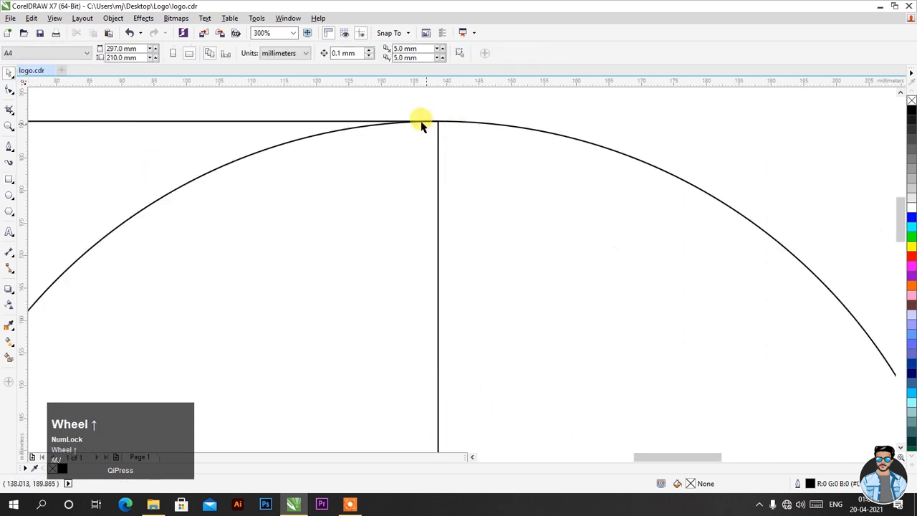
scroll(464, 104, "down", 1)
scroll(178, 381, "up", 3)
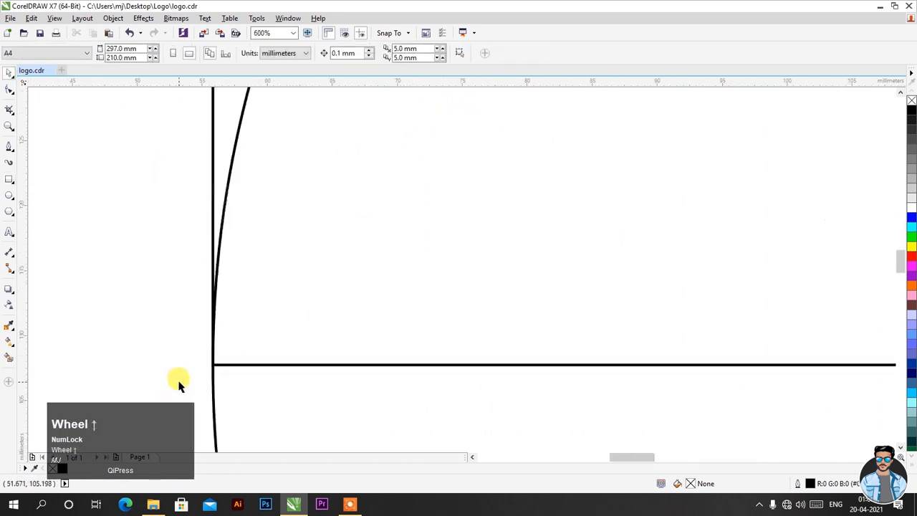
scroll(247, 354, "down", 5)
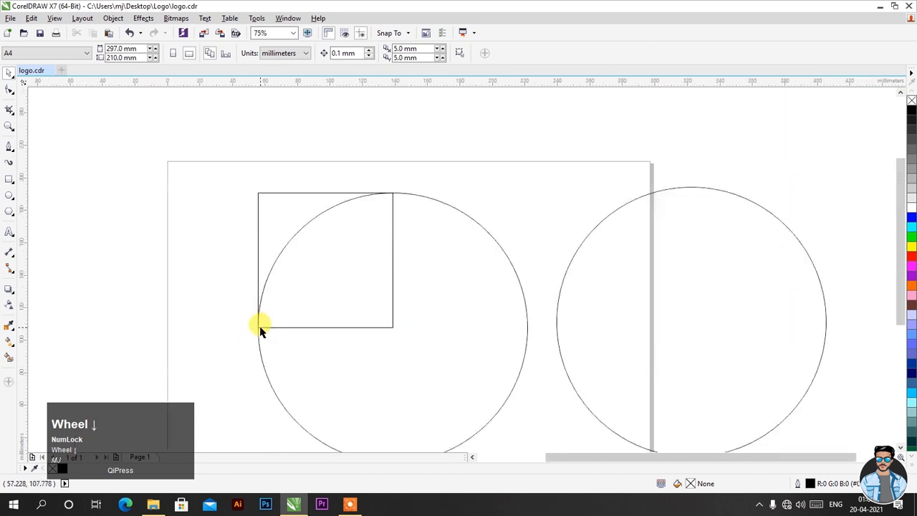
scroll(324, 273, "up", 1)
Weld the square and the left circle into a single teardrop-shaped curve
left_click_drag(210, 122, 519, 418)
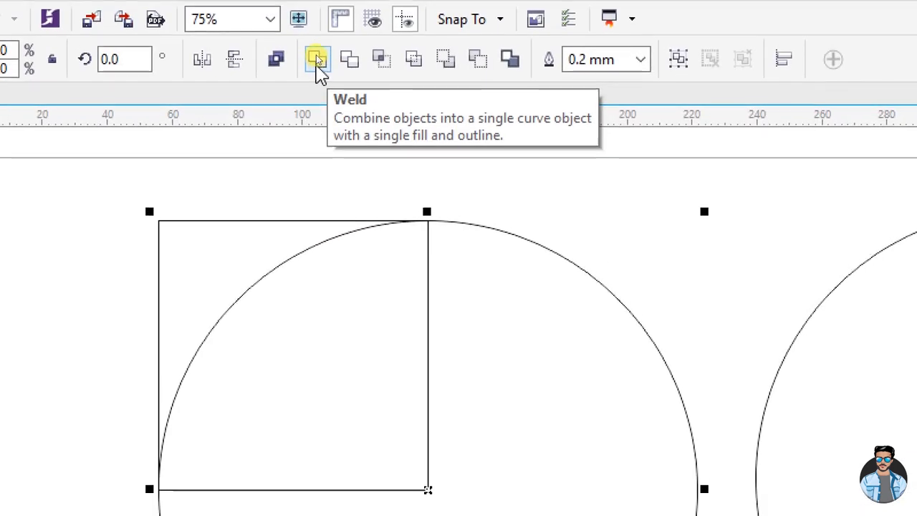
left_click(317, 59)
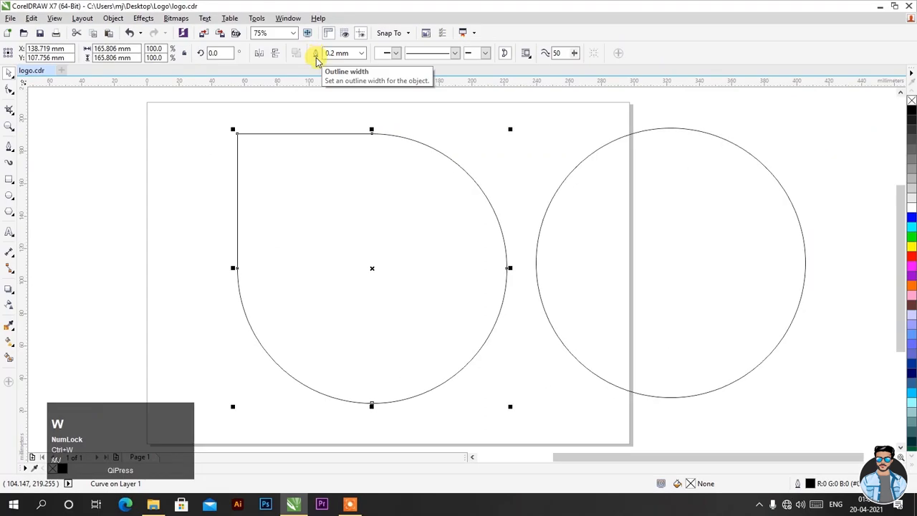
left_click(198, 207)
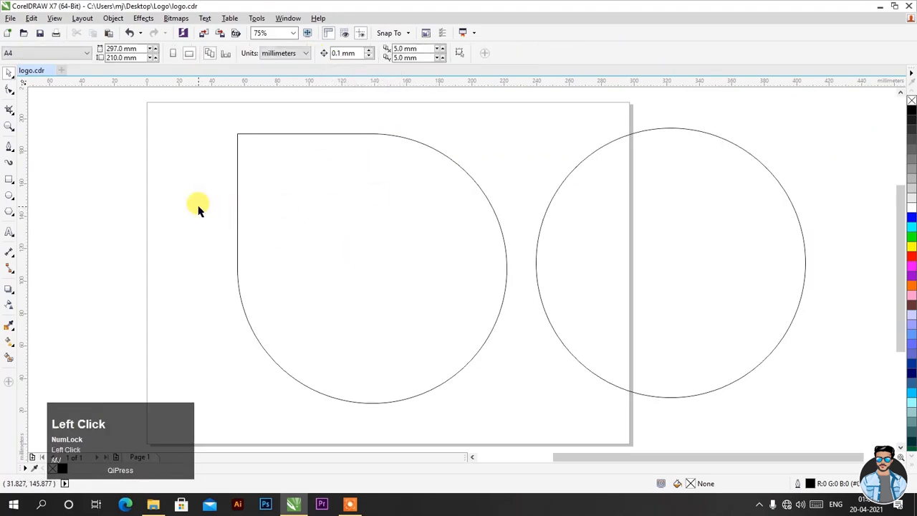
Place a horizontal guideline along the welded shape's straight top edge and a vertical guideline near its centre
left_click(331, 134)
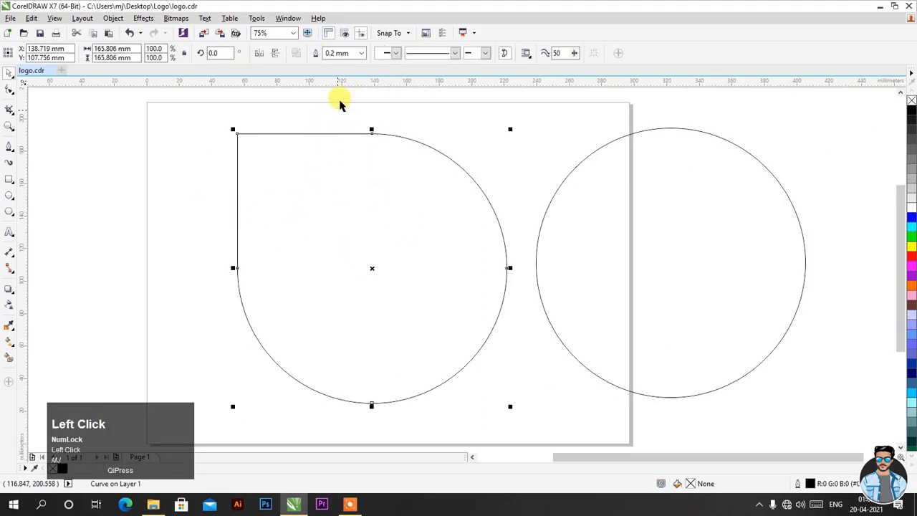
left_click_drag(349, 90, 348, 136)
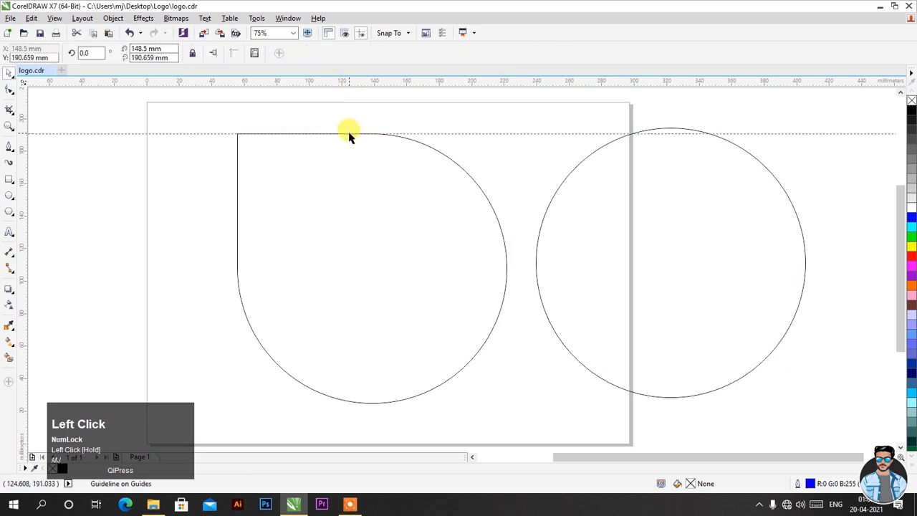
left_click_drag(20, 195, 223, 213)
left_click_drag(369, 219, 370, 220)
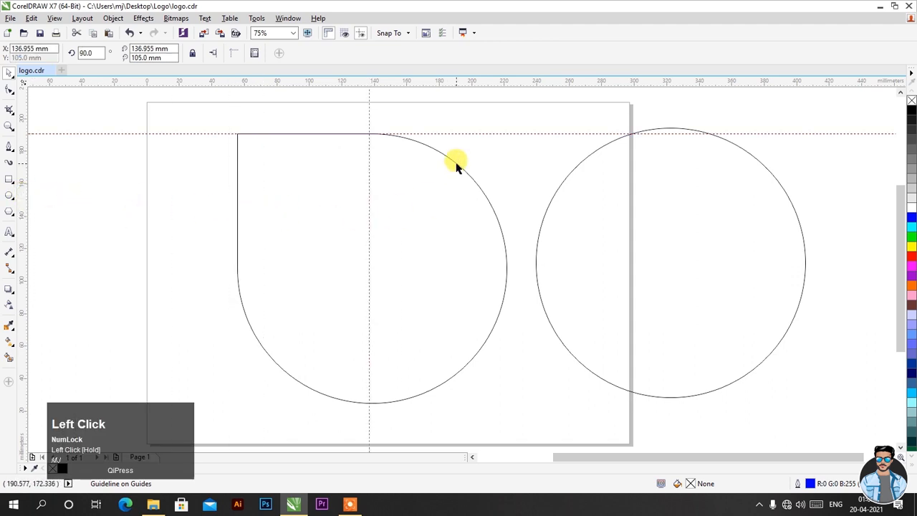
Align the vertical guideline with the exact centre mark of the welded shape
left_click(455, 164)
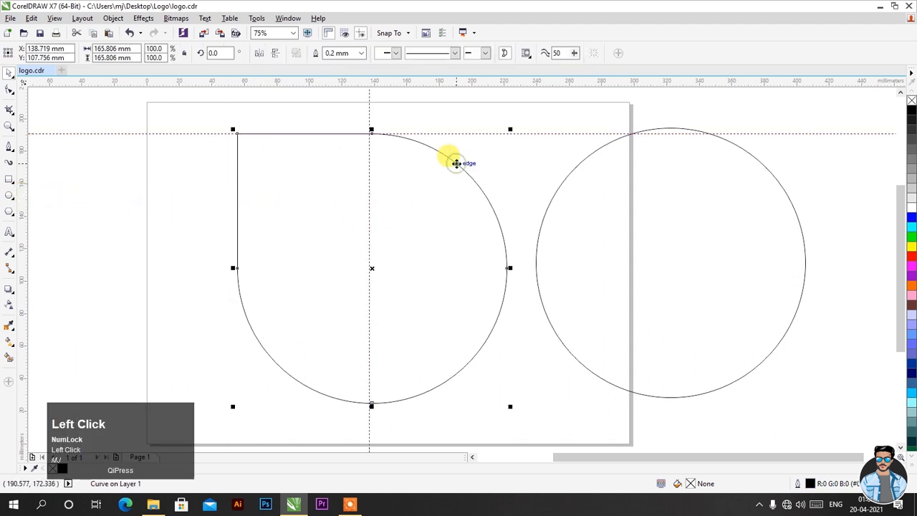
left_click(369, 300)
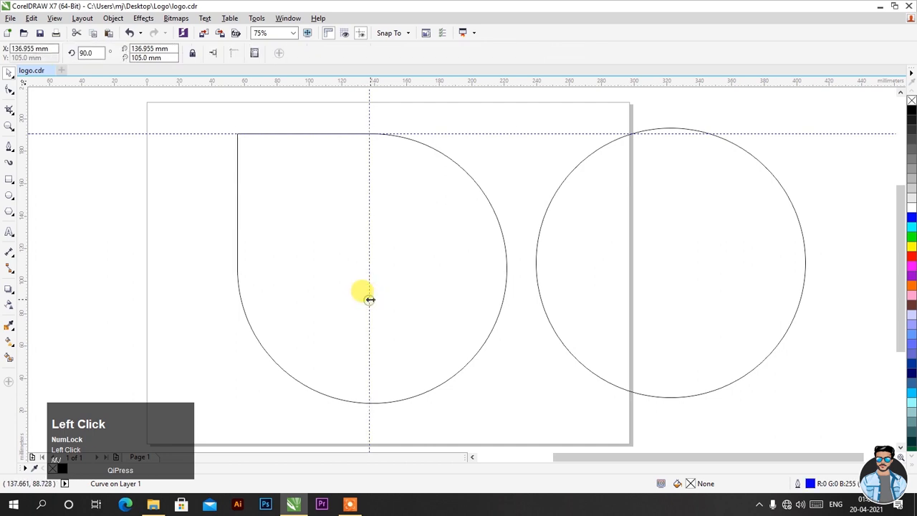
left_click(402, 402)
scroll(370, 276, "up", 1)
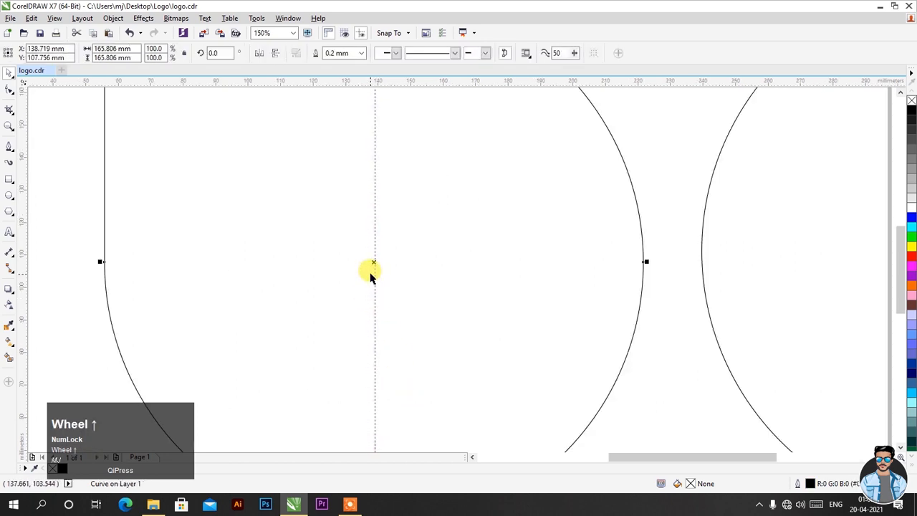
scroll(372, 271, "up", 3)
left_click_drag(390, 261, 384, 262)
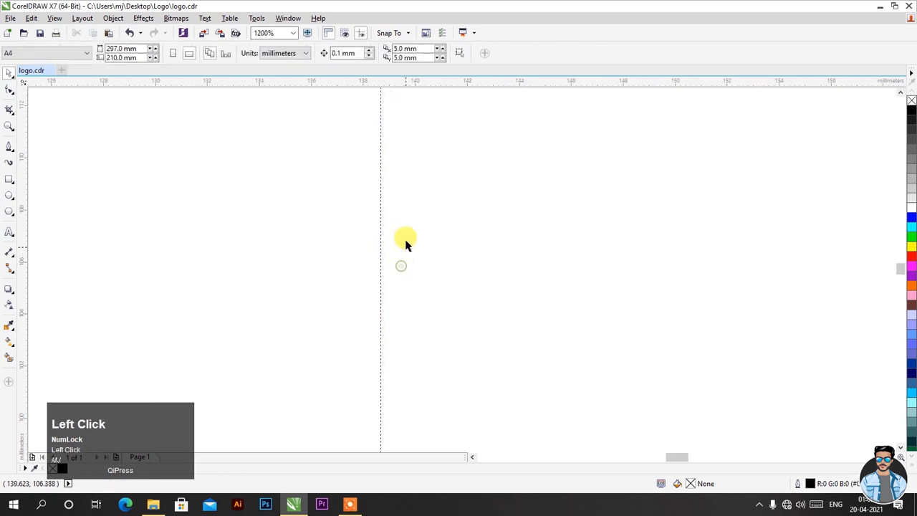
scroll(403, 243, "down", 2)
scroll(389, 248, "down", 2)
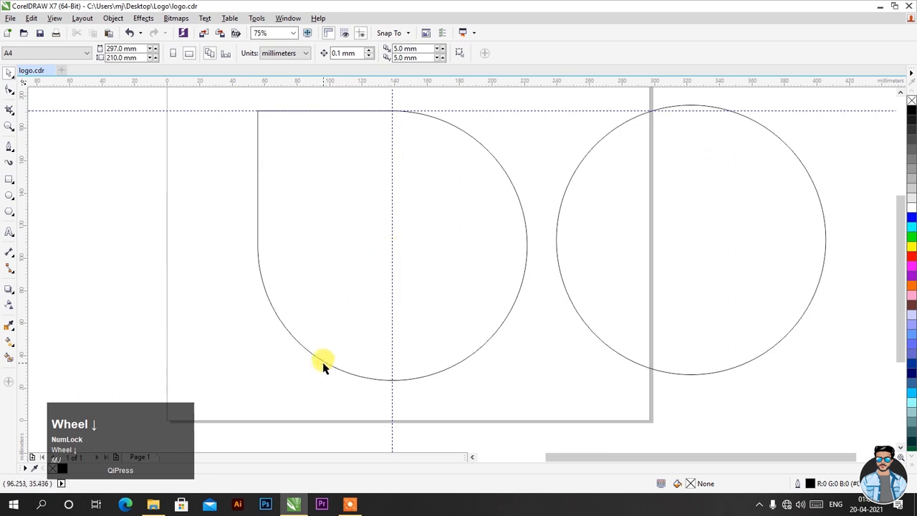
Move the separate circle over the welded shape so its leftmost point touches the vertical guideline
left_click(327, 365)
left_click(225, 327)
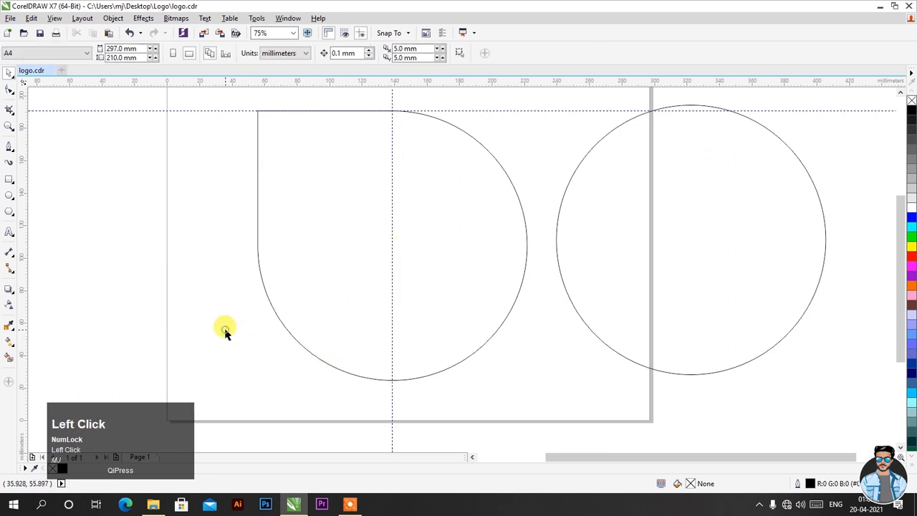
left_click_drag(561, 281, 395, 255)
scroll(390, 244, "up", 5)
scroll(391, 254, "up", 1)
scroll(373, 293, "down", 3)
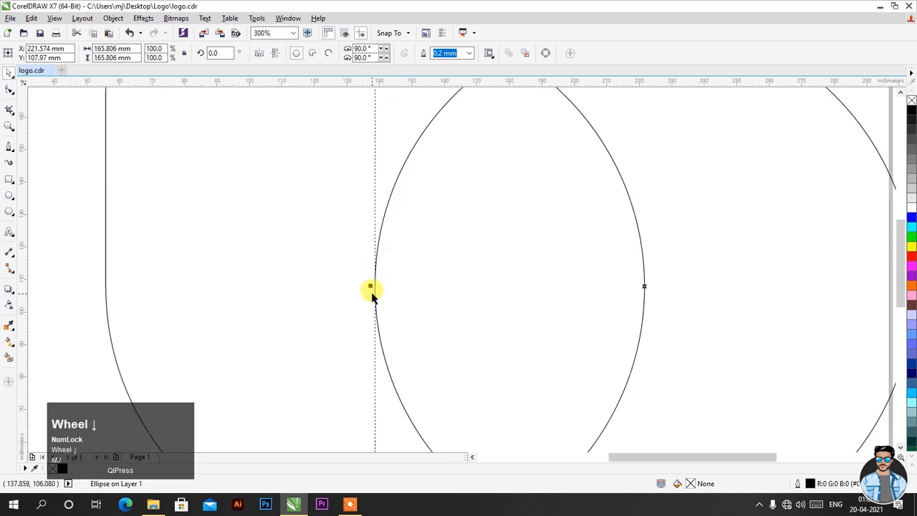
Shift the circle vertically so its topmost point sits exactly on the horizontal guideline
scroll(370, 287, "down", 5)
scroll(501, 143, "up", 6)
left_click_drag(490, 213, 487, 219)
scroll(505, 176, "down", 1)
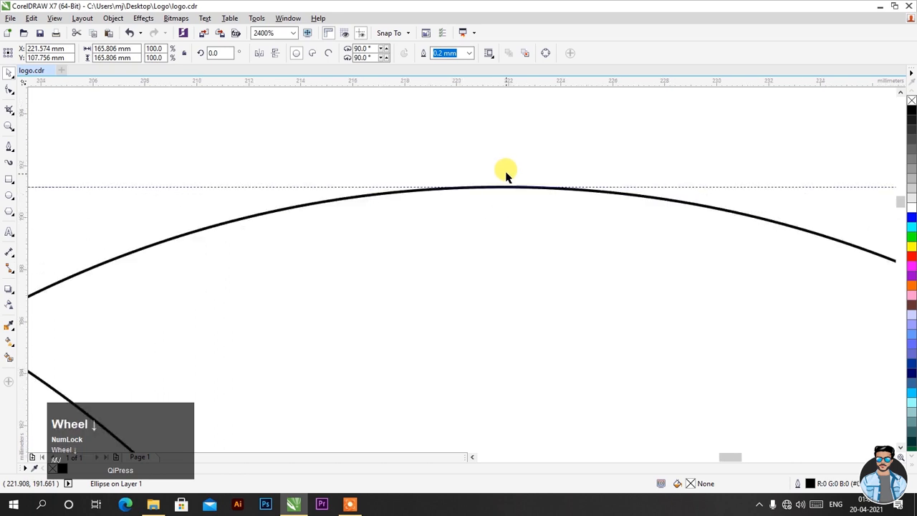
scroll(506, 177, "down", 5)
scroll(434, 222, "down", 1)
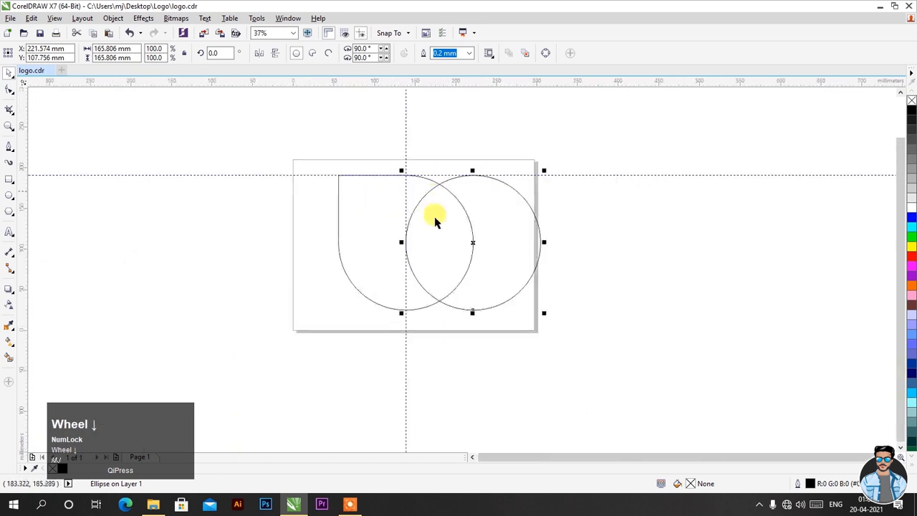
scroll(435, 259, "up", 1)
Trim the welded shape with the overlapping circle
left_click_drag(896, 239, 896, 227)
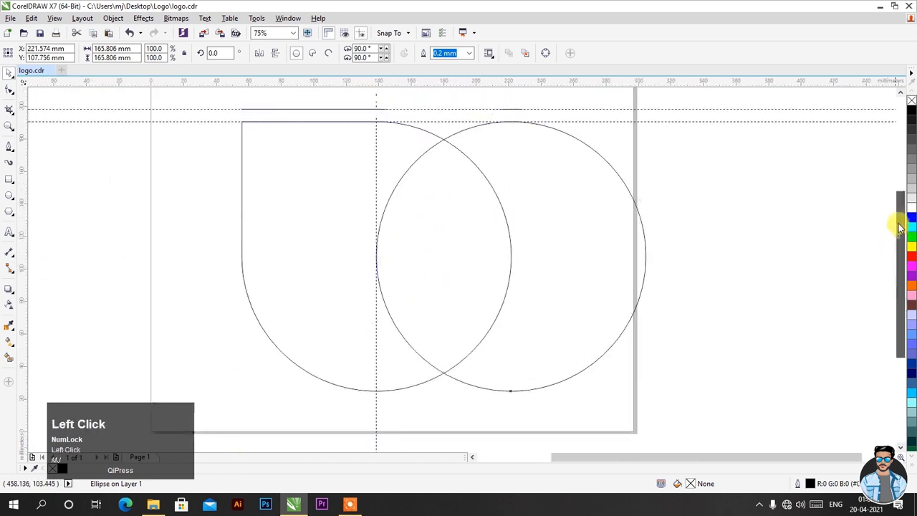
left_click(635, 190)
left_click_drag(217, 96, 679, 419)
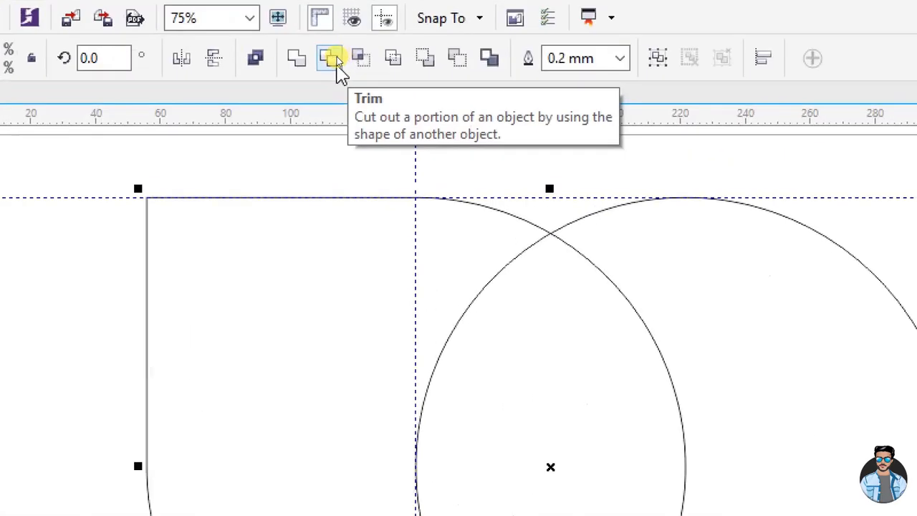
left_click(336, 57)
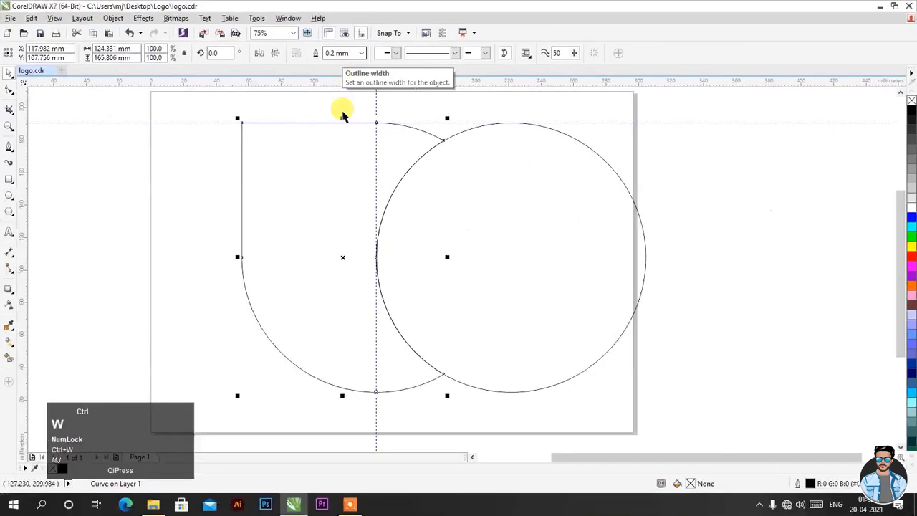
left_click(370, 109)
Pull the cutting circle away from the trimmed shape and delete it
left_click_drag(459, 139, 568, 139)
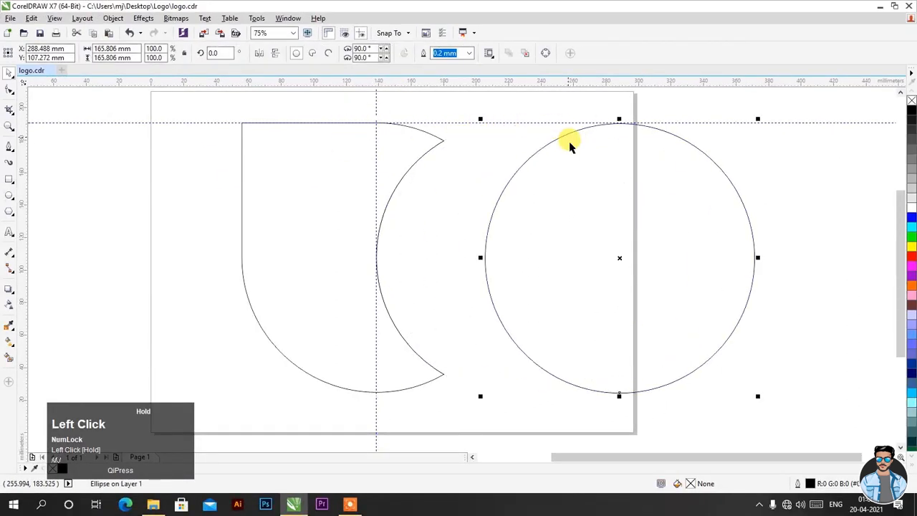
right_click(618, 256)
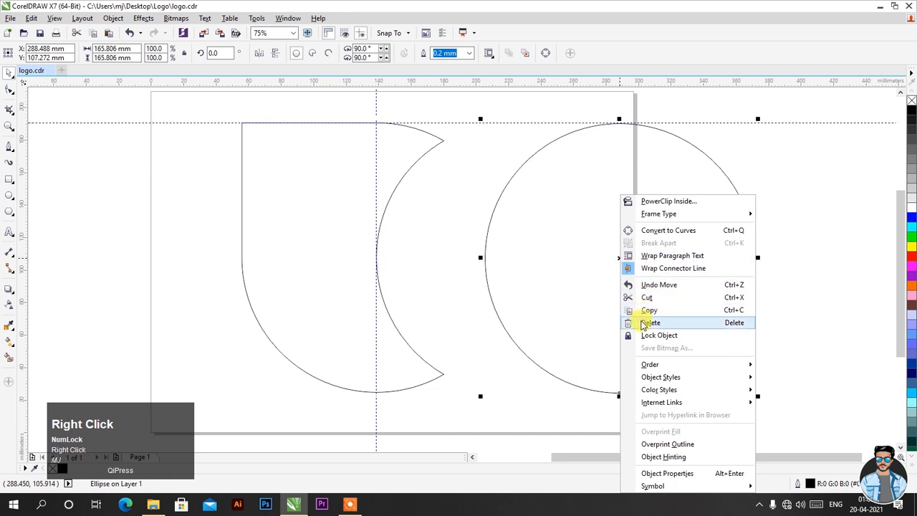
left_click(644, 323)
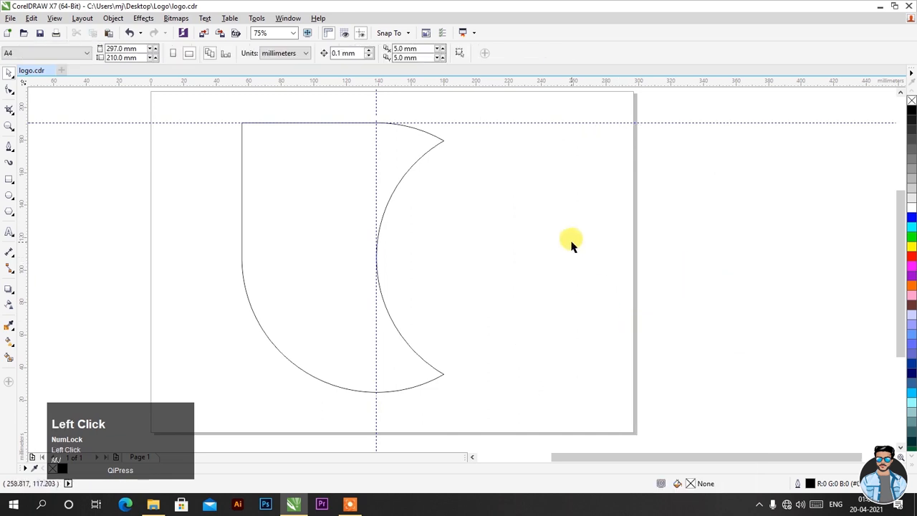
Delete the horizontal and vertical guidelines
left_click(530, 122)
key("Delete")
left_click(376, 108)
key("Delete")
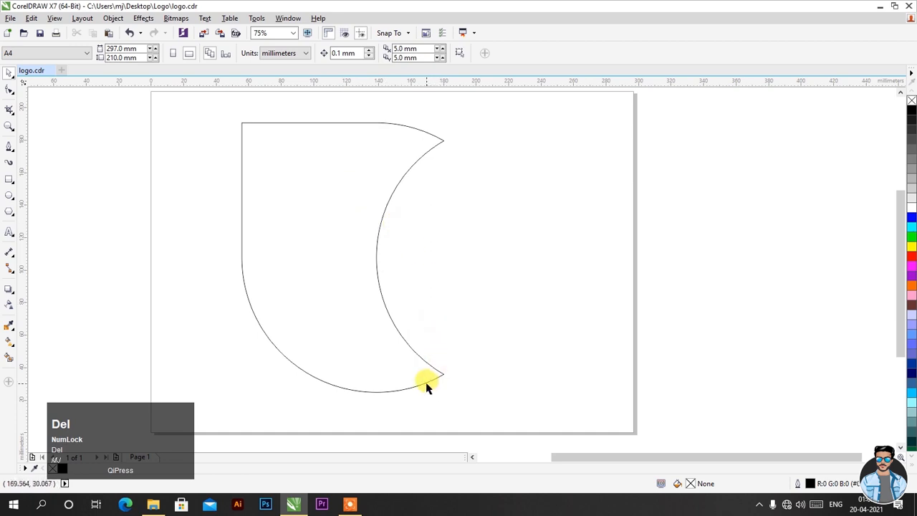
Scale the trimmed shape proportionally to about 58 by 77 mm and move it slightly down and to the right
left_click(443, 374)
left_click_drag(446, 395, 341, 277)
left_click(364, 241)
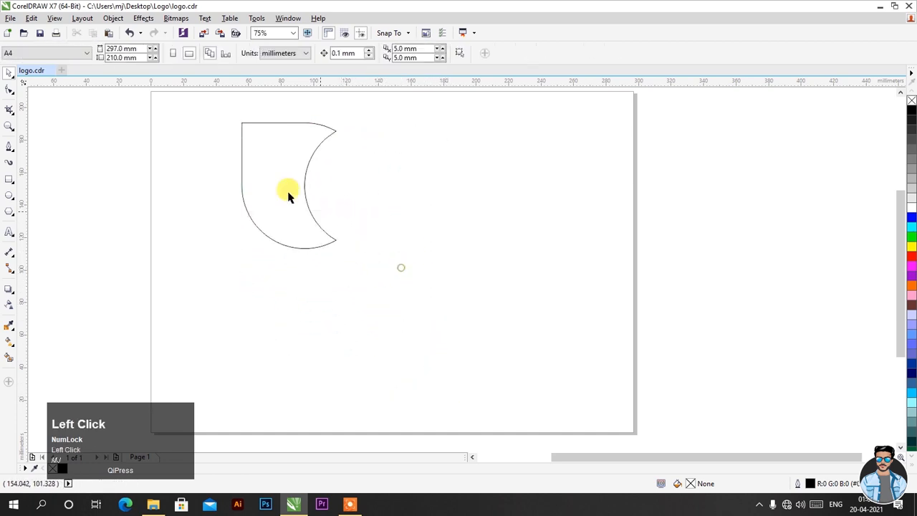
scroll(231, 149, "up", 1)
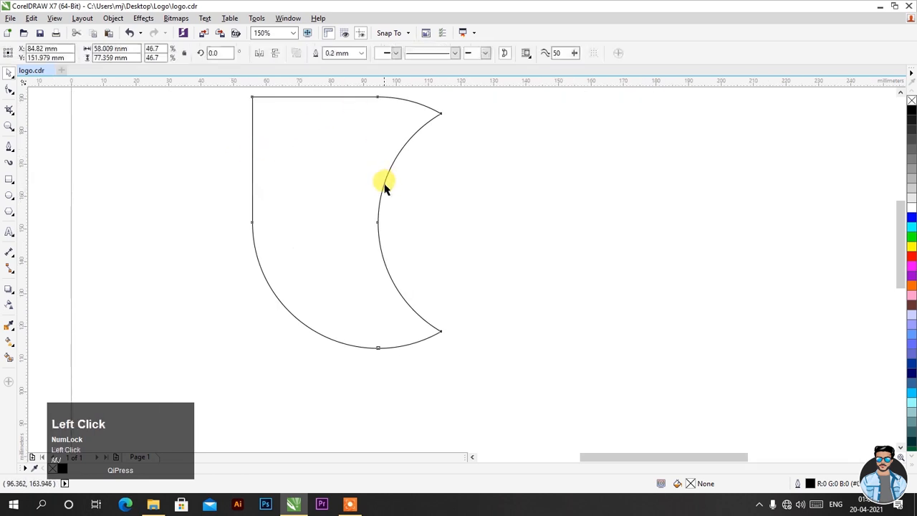
left_click_drag(383, 185, 393, 218)
left_click(245, 184)
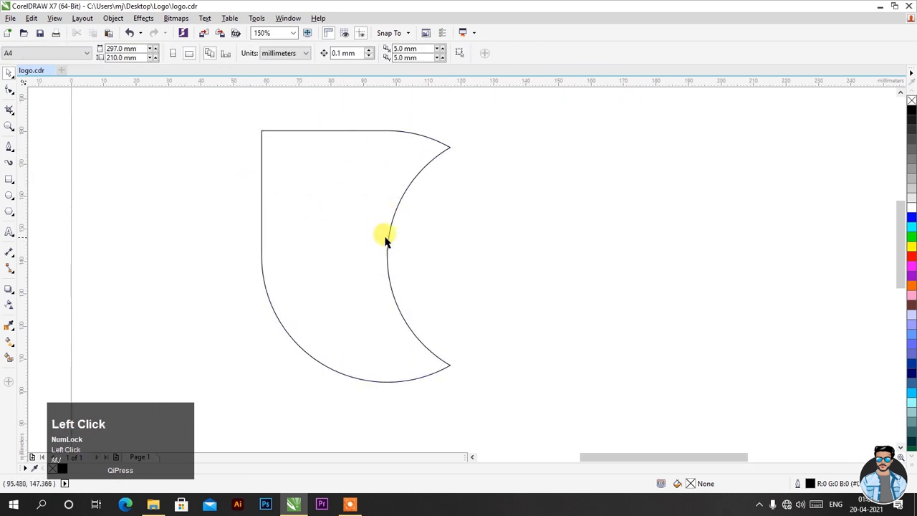
Apply a linear fountain fill to the shape with Interactive Fill, running from its upper-left corner to its lower-right tip
left_click(389, 242)
left_click(11, 346)
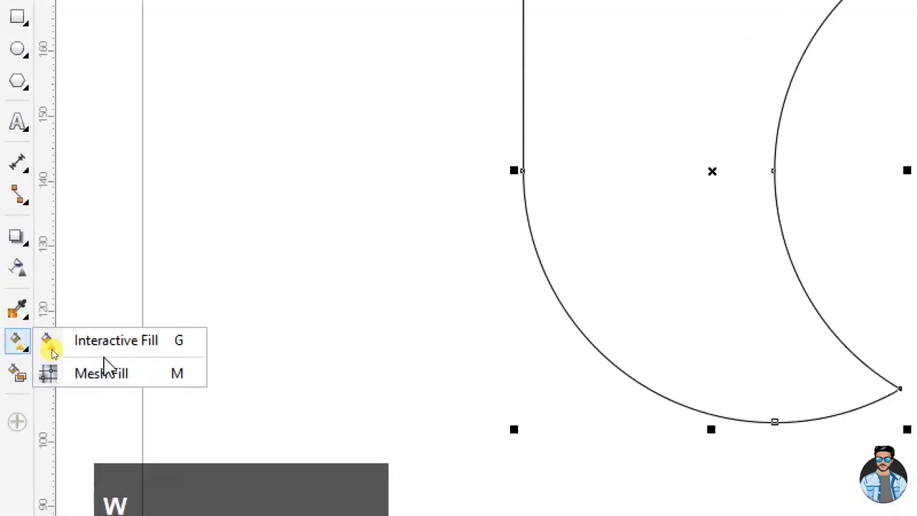
left_click(131, 351)
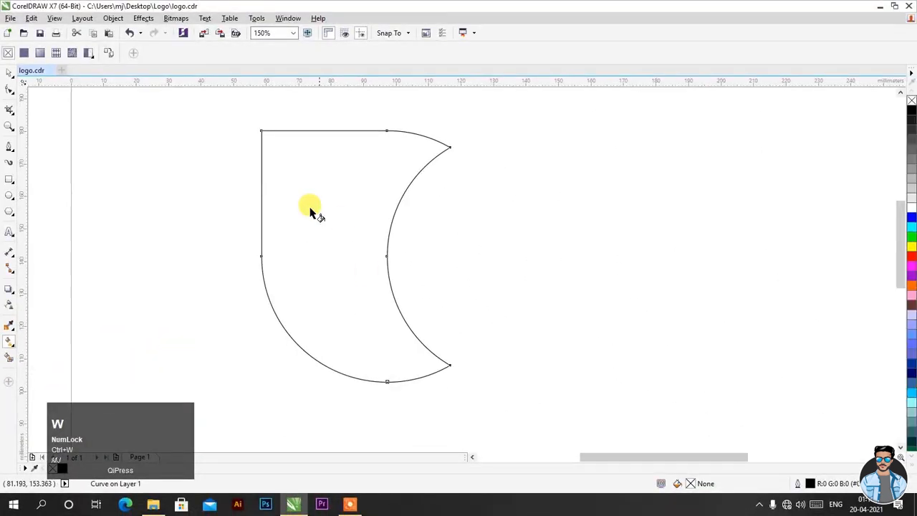
left_click_drag(276, 138, 438, 362)
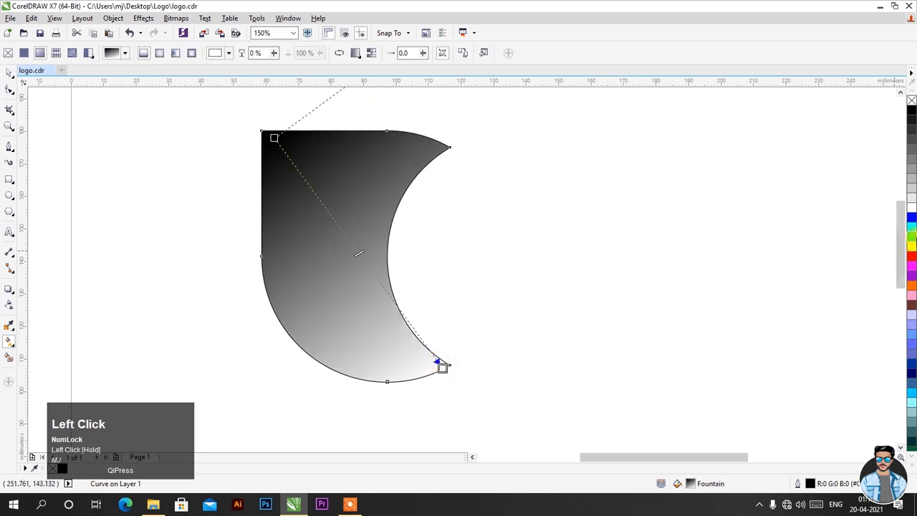
Colour the gradient's end node dark navy and its start node cyan, and move the start node onto the upper-left corner
left_click(911, 377)
left_click_drag(911, 377, 442, 367)
left_click_drag(913, 228, 579, 227)
left_click_drag(284, 152, 260, 130)
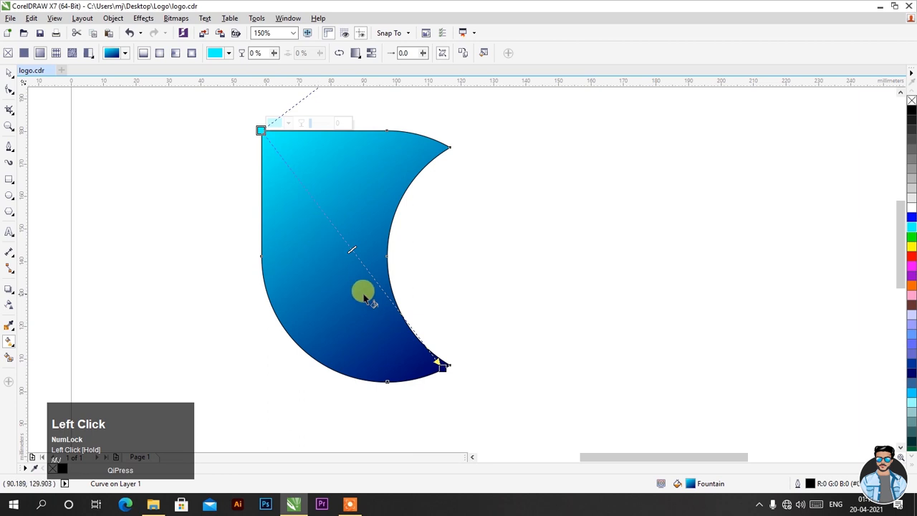
Move the gradient-filled shape to the right, to about X 196.7 mm, and remove its outline
left_click(9, 74)
left_click_drag(322, 179, 669, 187)
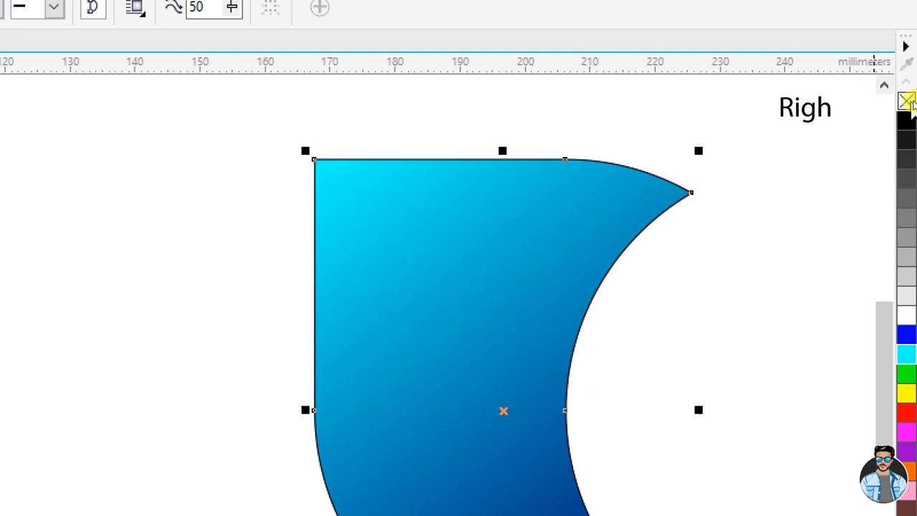
right_click(906, 102)
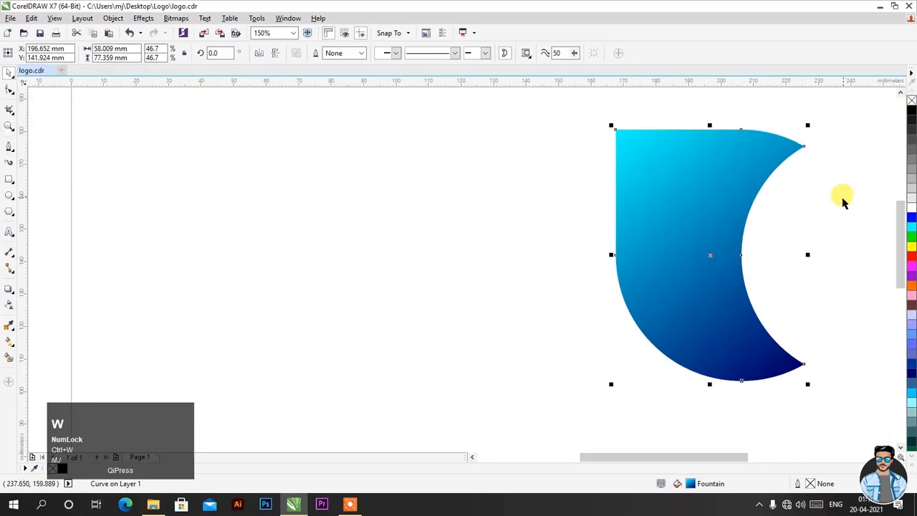
Move the gradient-filled shape left to about X 92 mm and slightly down, then deselect it
left_click(768, 301)
left_click_drag(464, 317, 364, 208)
left_click(483, 218)
left_click(388, 223)
left_click(459, 251)
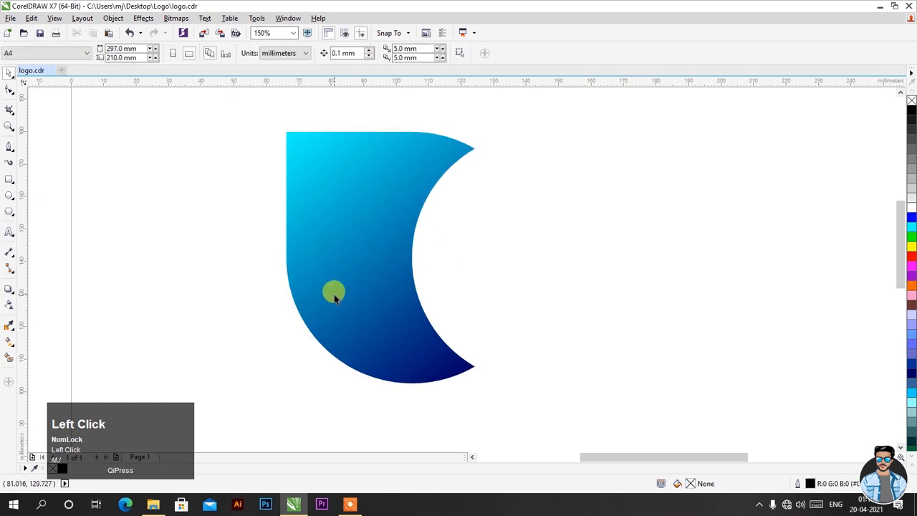
left_click_drag(345, 276, 336, 278)
left_click(197, 252)
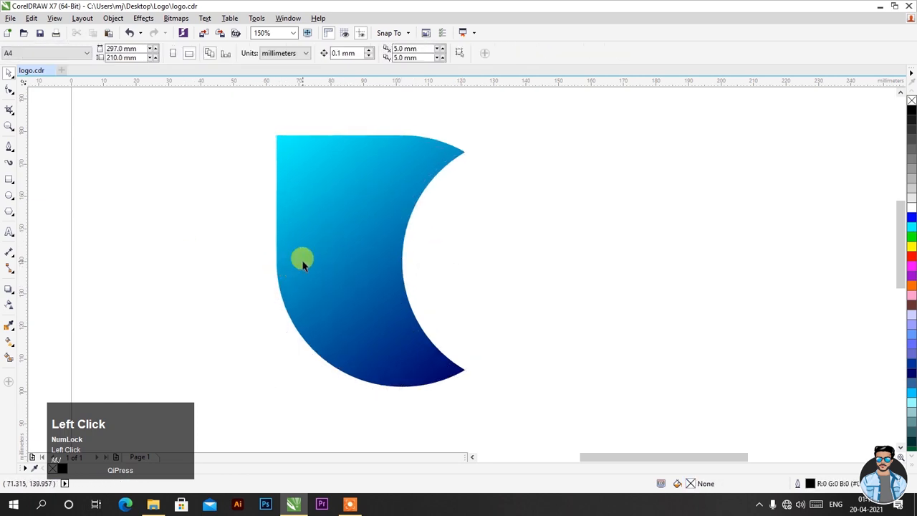
Draw a straight Pen tool line, about 30 by 75 mm, from just outside the shape's upper tip to just below its bottom edge
mouse_move(10, 147)
left_mouse_down()
mouse_move(39, 188)
mouse_move(58, 187)
left_mouse_up()
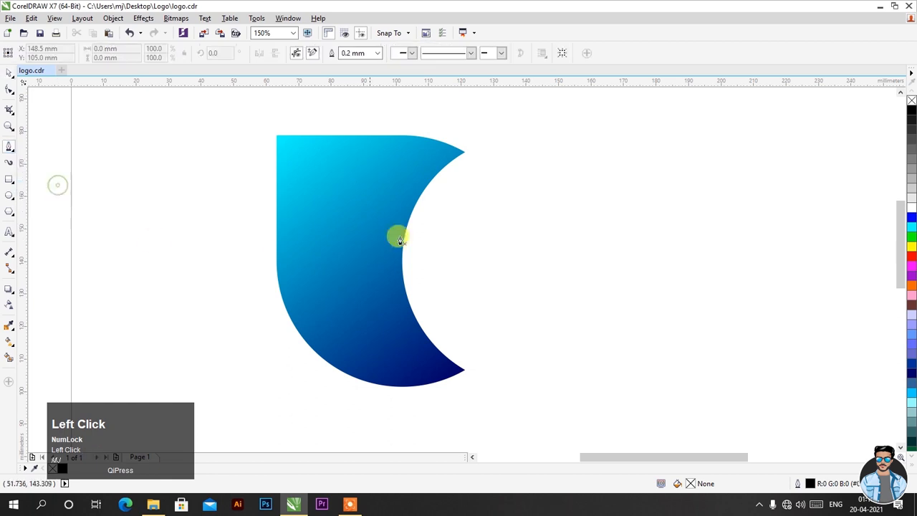
left_click(472, 152)
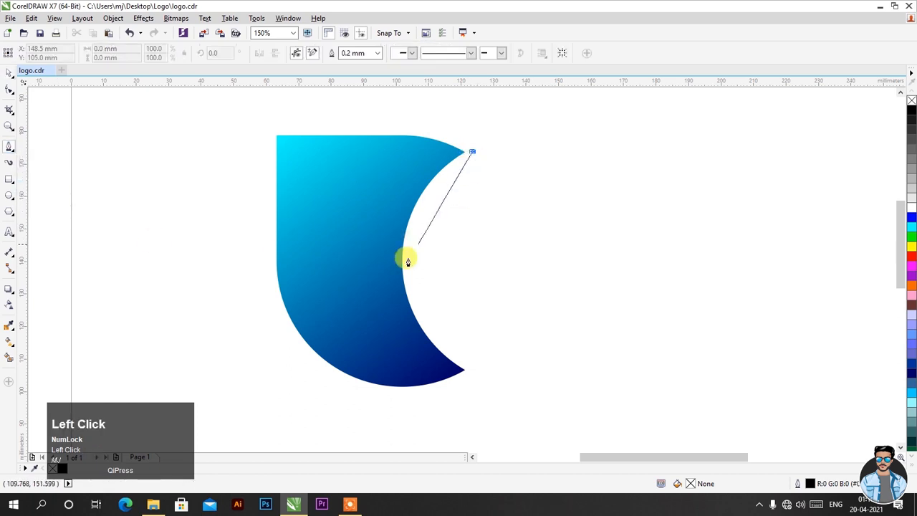
left_click(374, 397)
left_click(375, 396)
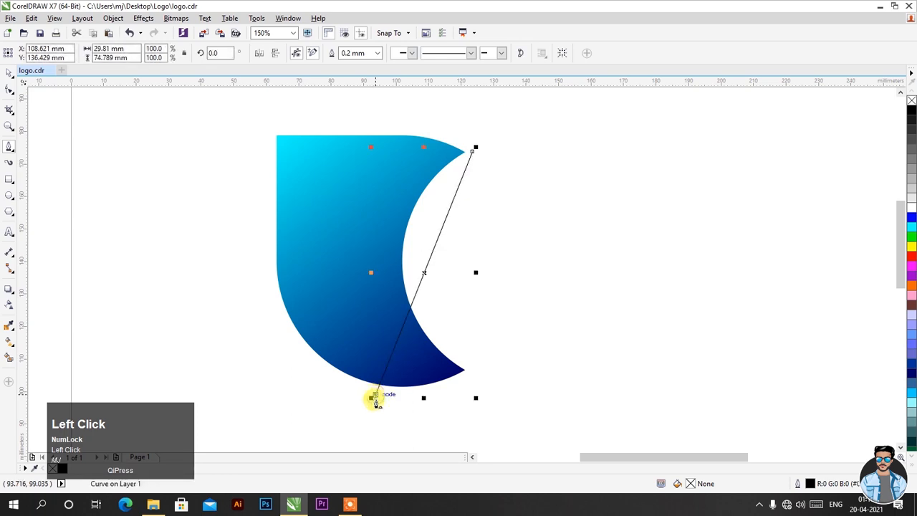
Convert the straight line to a curve with the Shape tool and bend its middle leftward into the gradient shape
left_click_drag(7, 91, 29, 90)
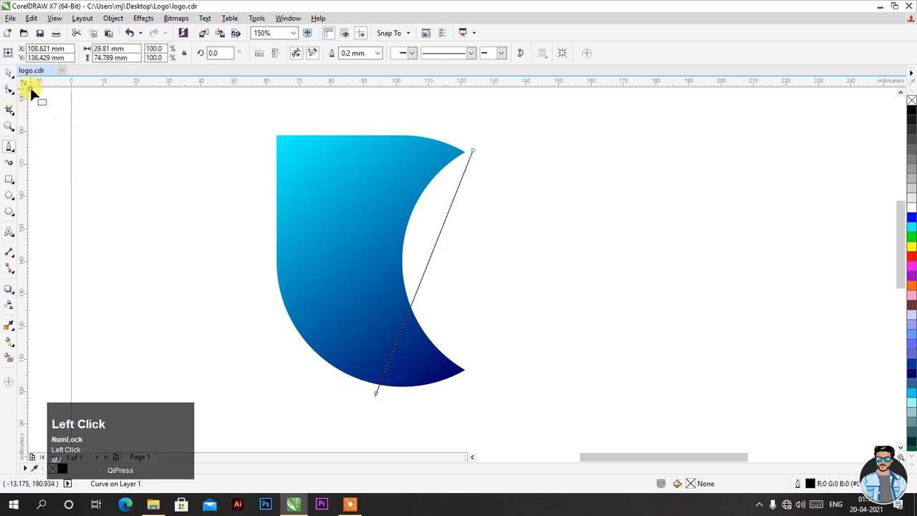
right_click(430, 258)
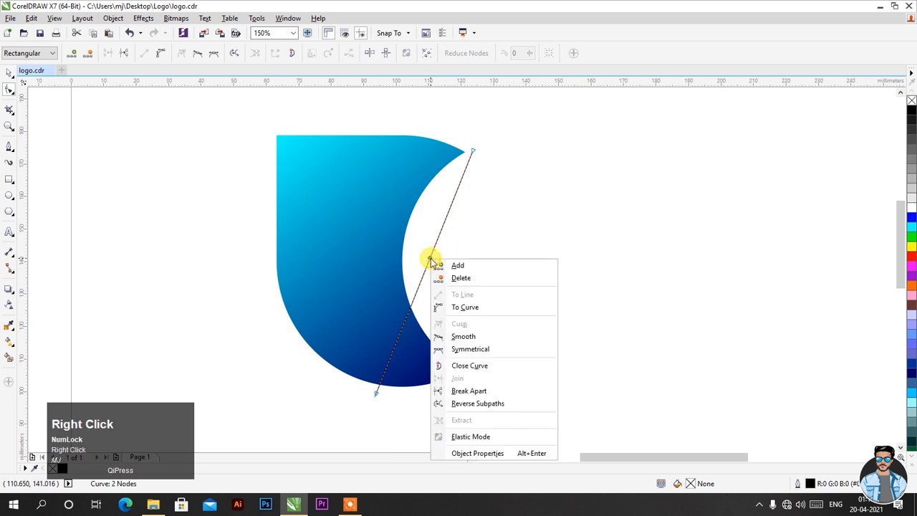
left_click(484, 311)
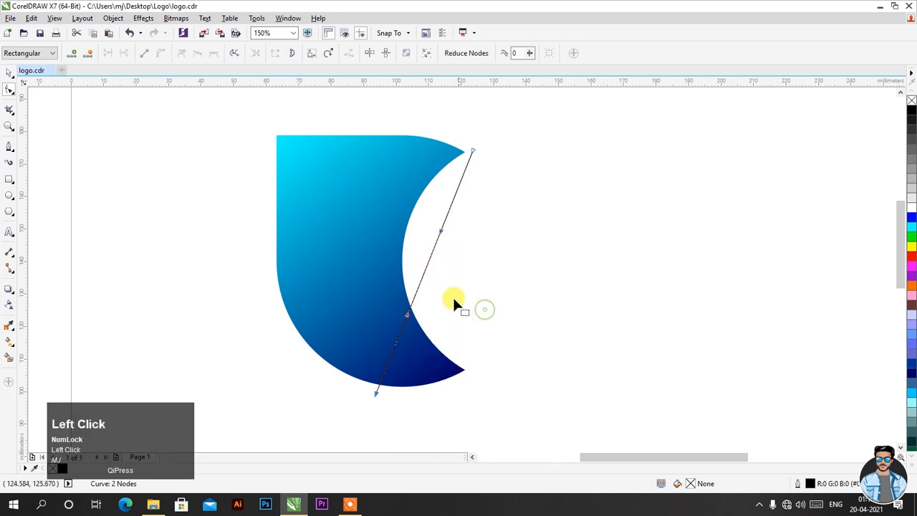
left_click_drag(428, 261, 366, 244)
Move the curve's lower end node slightly right and adjust its handle to form a smooth arc about 38 by 75 mm inside the shape
scroll(365, 411, "up", 2)
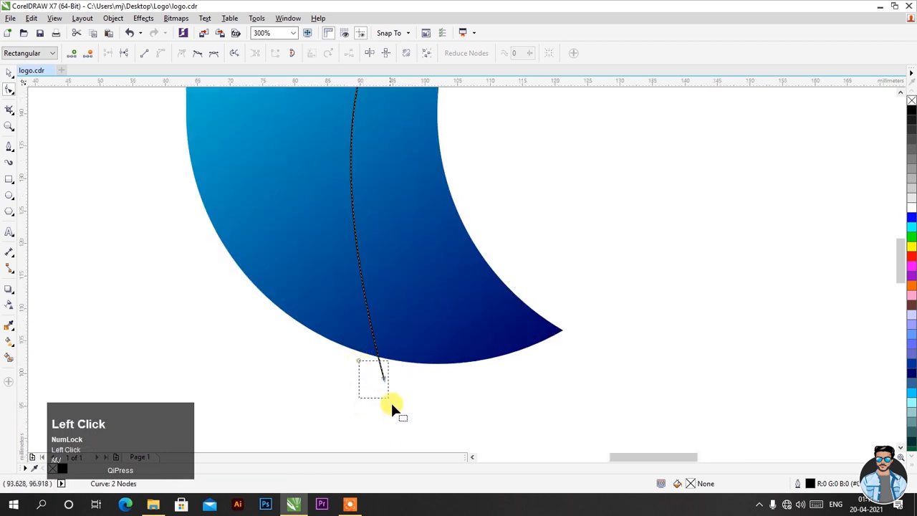
left_click_drag(383, 377, 401, 381)
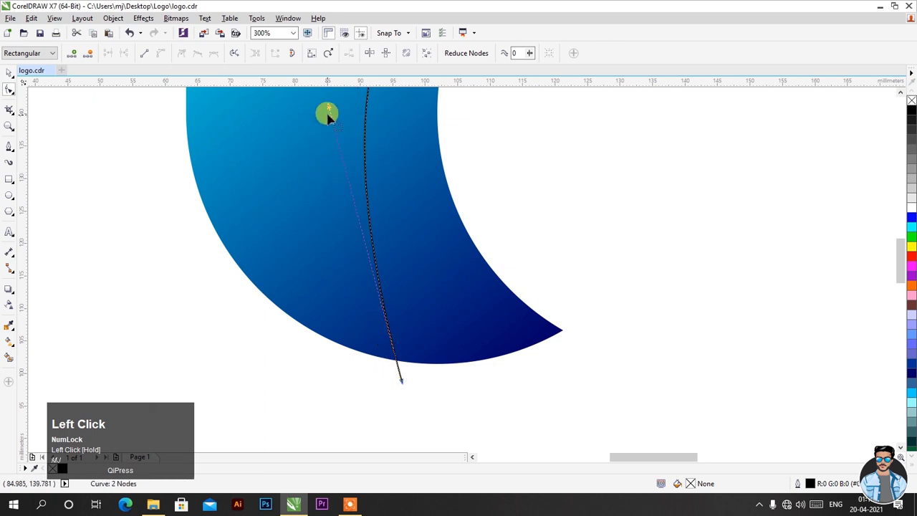
left_click_drag(329, 107, 252, 200)
scroll(351, 385, "down", 1)
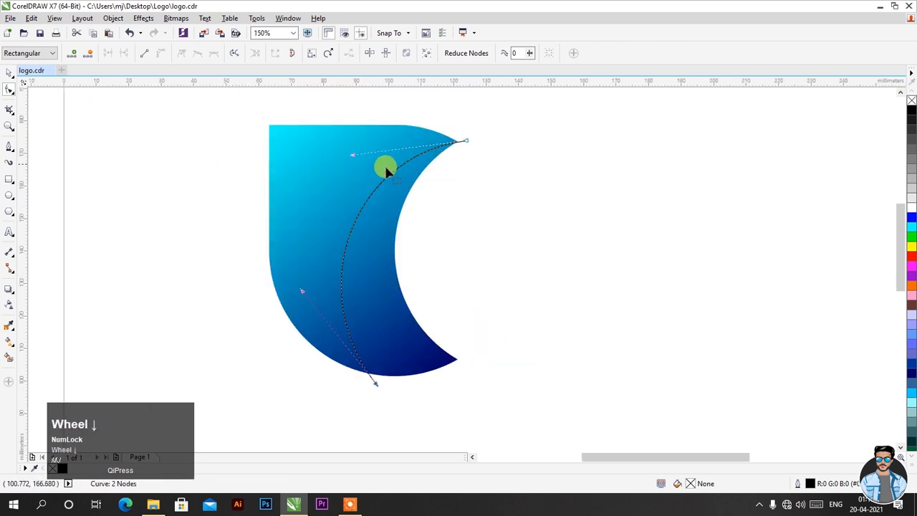
left_click_drag(302, 293, 310, 296)
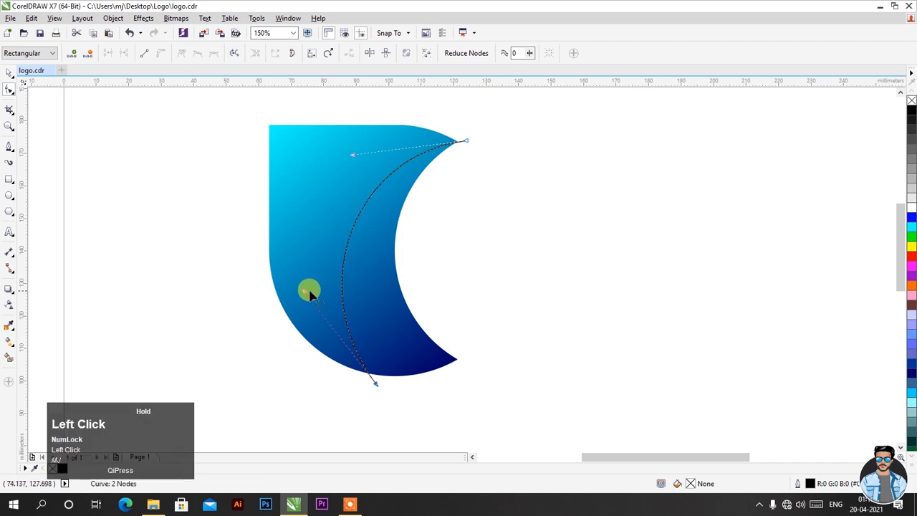
Continue the arc with the Pen tool through a point outside the lower tip and close it at the upper node, about 63 by 85 mm
left_click(9, 152)
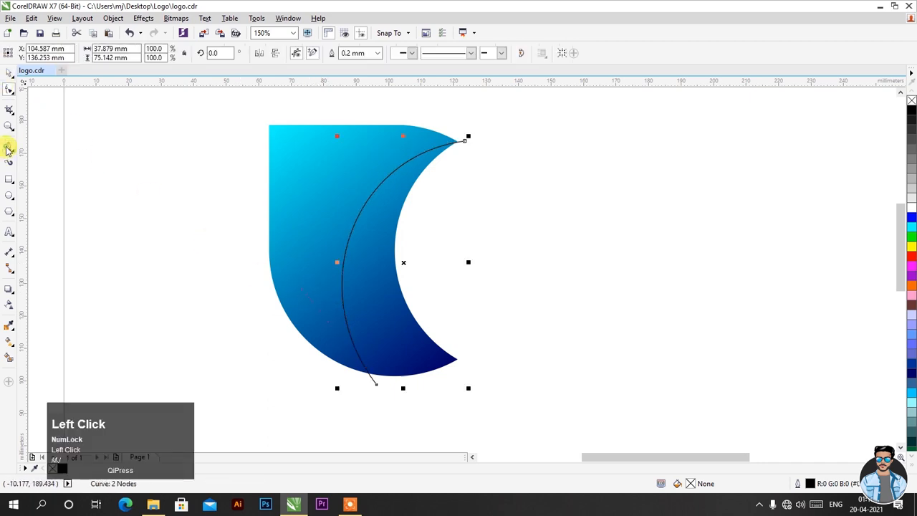
left_click(376, 389)
left_click(544, 323)
left_click(465, 142)
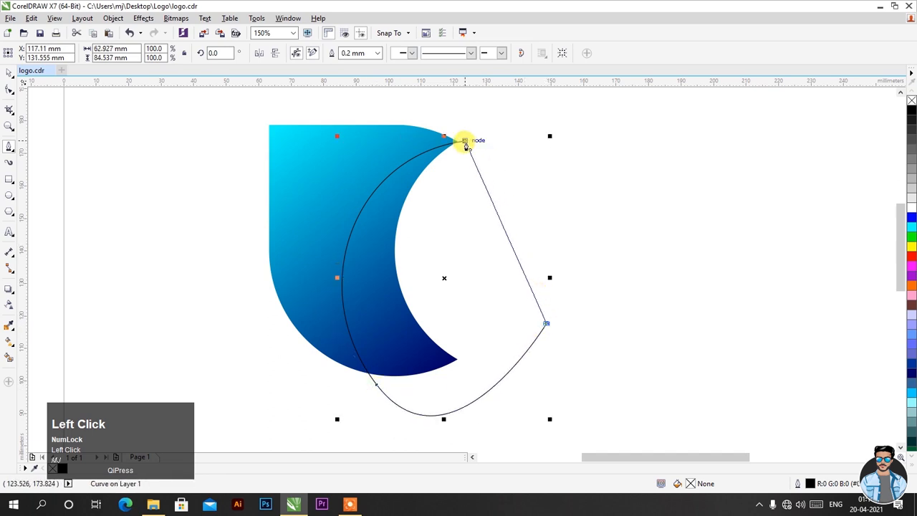
left_click(6, 74)
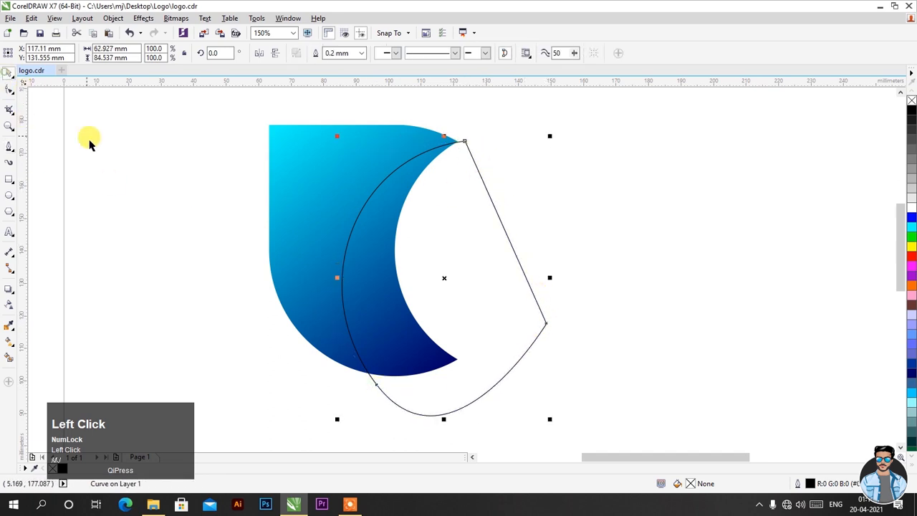
left_click(91, 139)
Select the closed outline together with the gradient shape and intersect them to create a crescent from their overlap
scroll(417, 159, "up", 2)
left_click(535, 171)
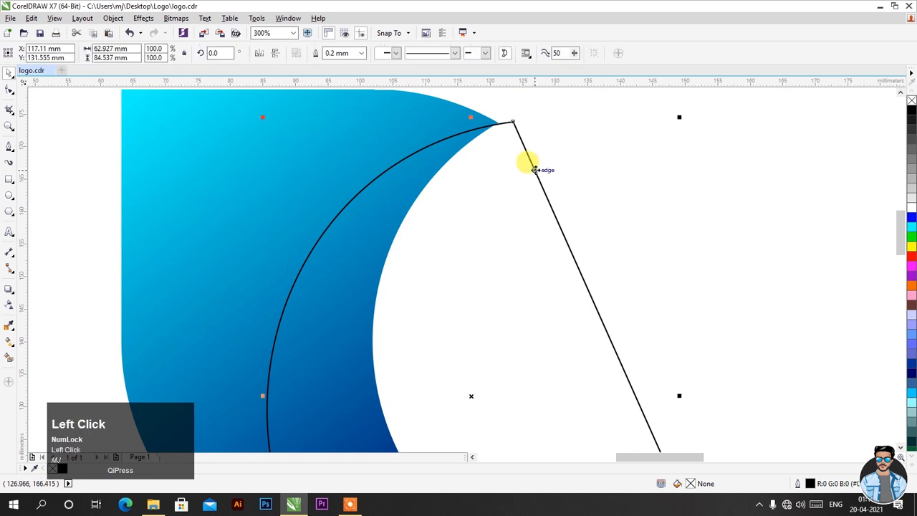
left_click(199, 196, "shift")
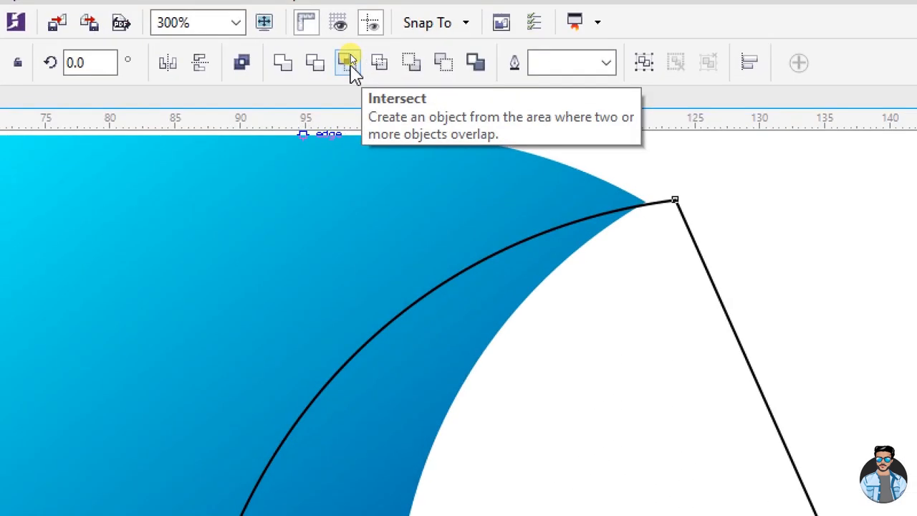
left_click(350, 65)
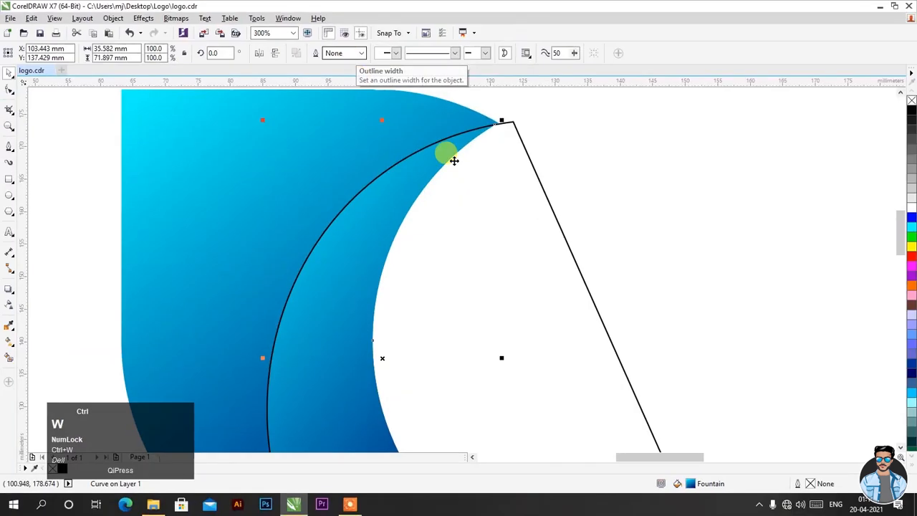
Move the closed black outline away from the logo shape and delete it
left_click_drag(536, 174, 682, 164)
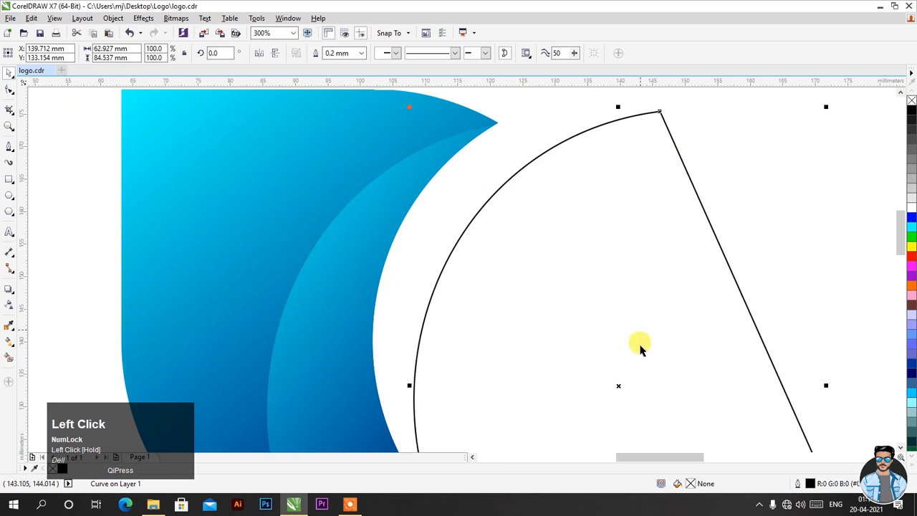
right_click(621, 385)
left_click(648, 213)
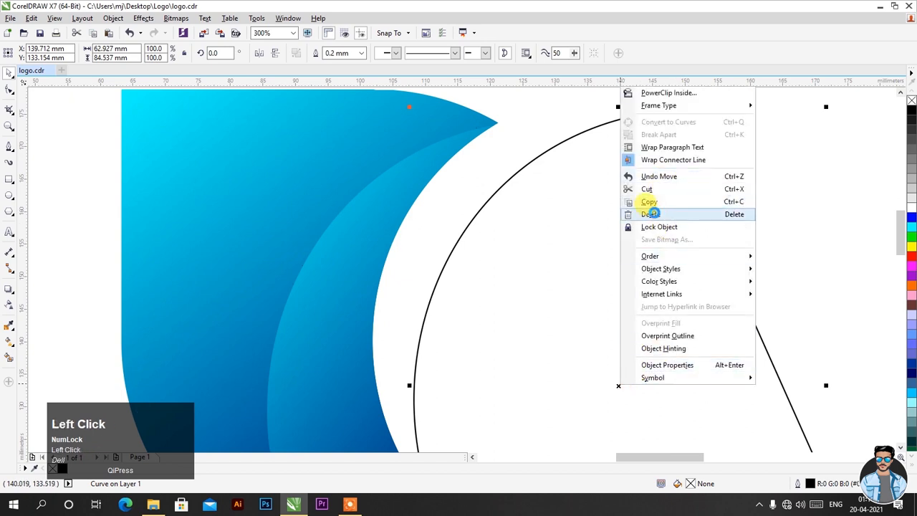
Try moving the crescent away from the main shape, undo the move, and deselect it
left_click_drag(416, 229, 508, 228)
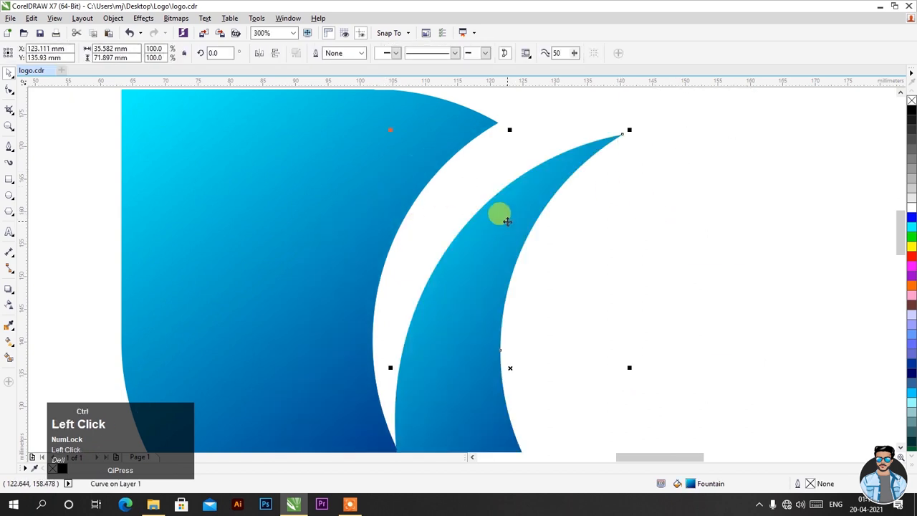
key("ctrl+z")
scroll(504, 208, "down", 2)
left_click(506, 215)
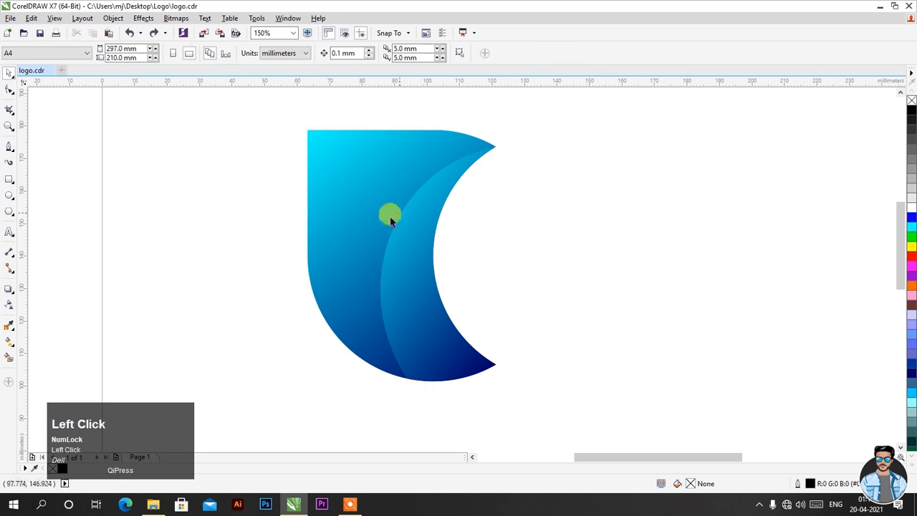
Apply a linear transparency to the crescent, running from its bottom edge up to near its upper tip, with the Overlay merge mode
left_click(399, 264)
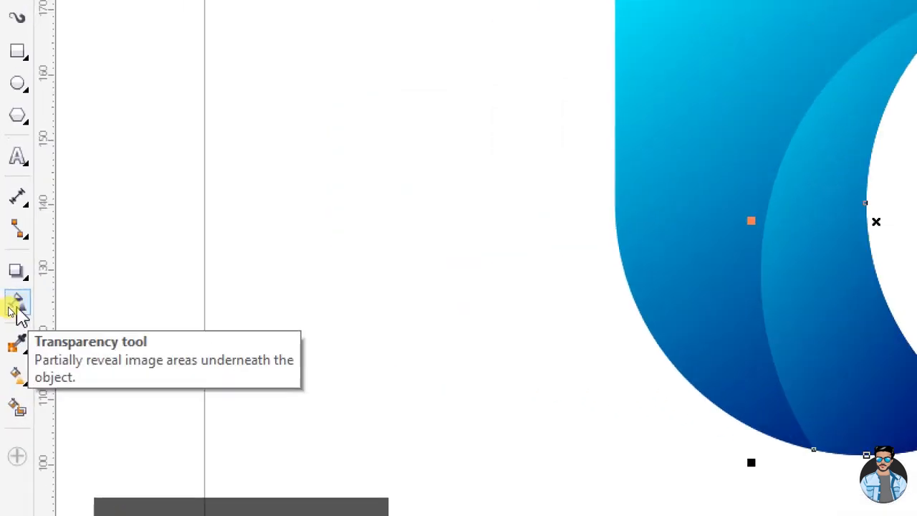
left_click(16, 305)
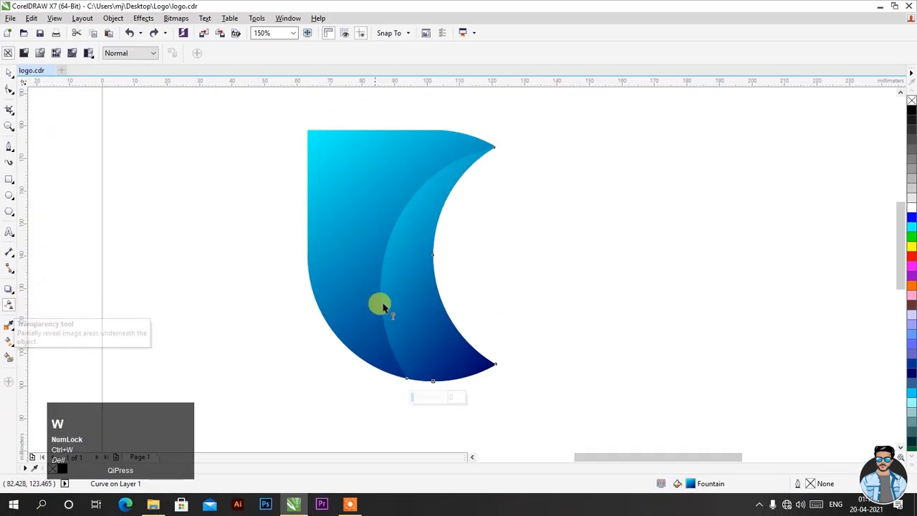
left_click_drag(443, 373, 462, 152)
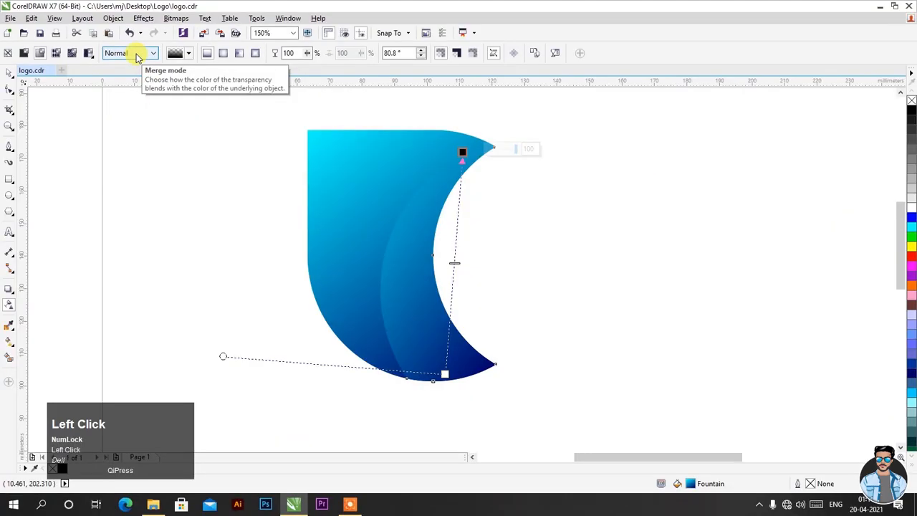
left_click(141, 65)
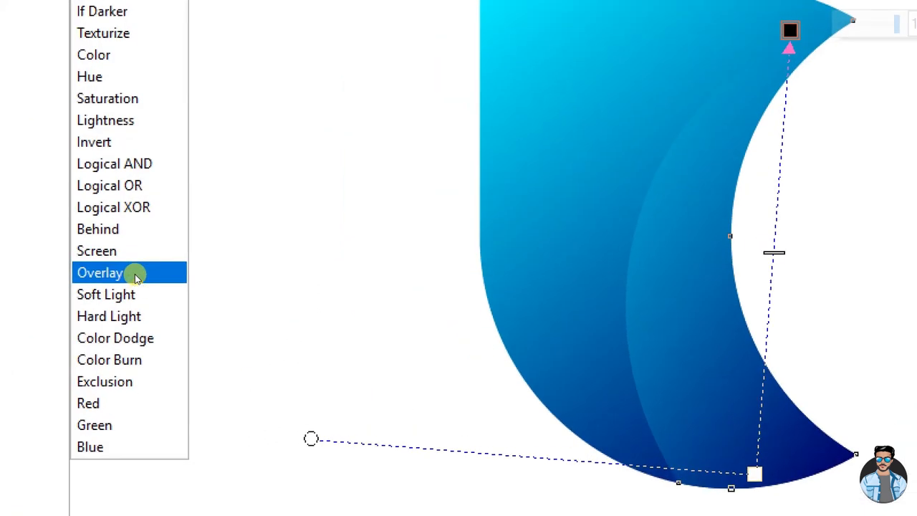
left_click(136, 274)
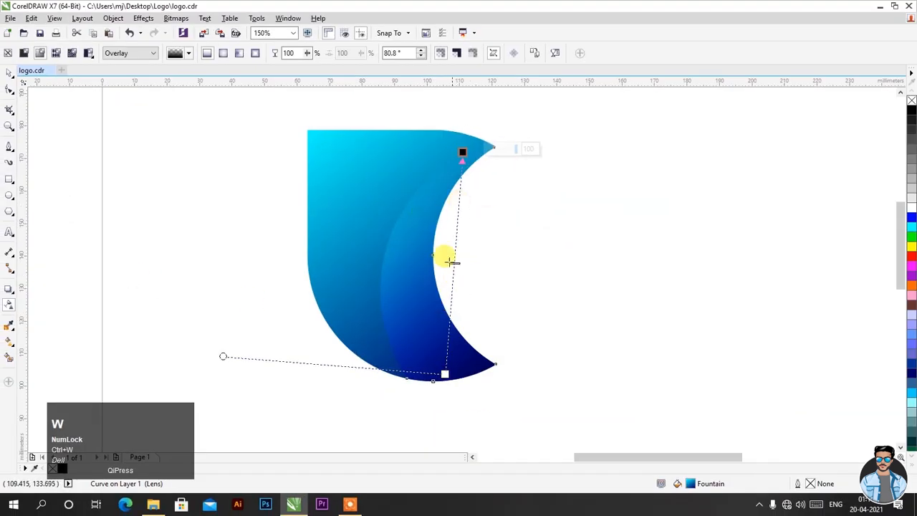
Move the transparency's start node onto the crescent's lower tip and its end node slightly up and left near the upper tip
left_click_drag(445, 372, 493, 363)
mouse_move(462, 152)
left_mouse_down()
mouse_move(448, 150)
mouse_move(453, 144)
left_mouse_up()
left_click(481, 252)
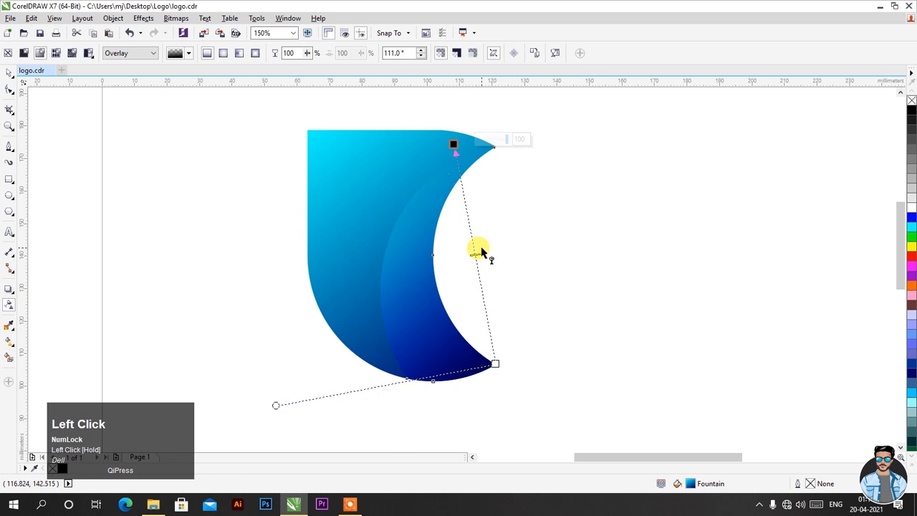
Set the start node's transparency to 38 just beyond the lower tip, adjust the midpoint, and move the end node above the shape
left_click_drag(494, 365, 553, 397)
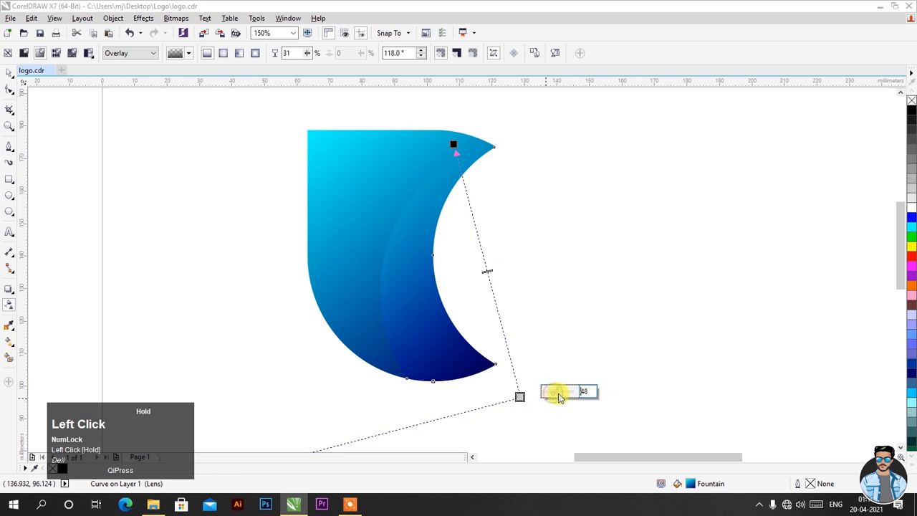
left_click_drag(558, 398, 509, 386)
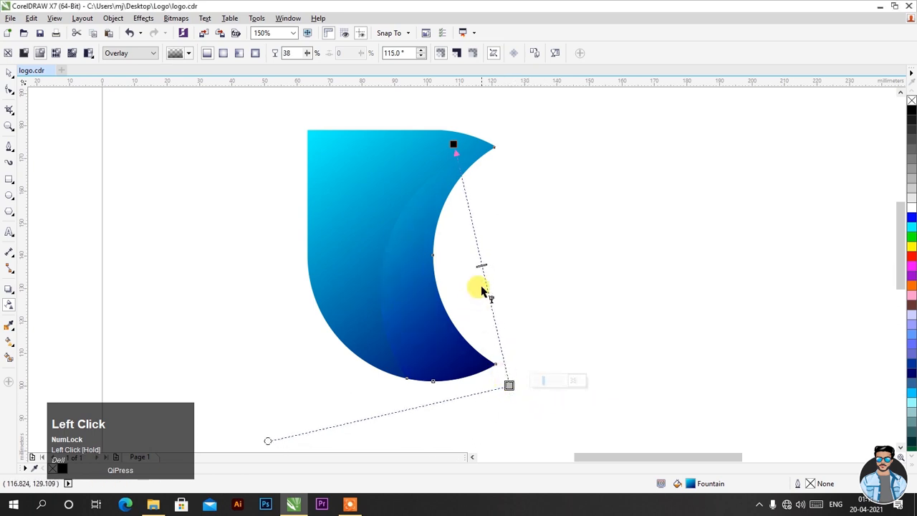
mouse_move(480, 265)
left_mouse_down()
mouse_move(490, 308)
mouse_move(484, 277)
left_mouse_up()
left_click_drag(453, 144, 447, 106)
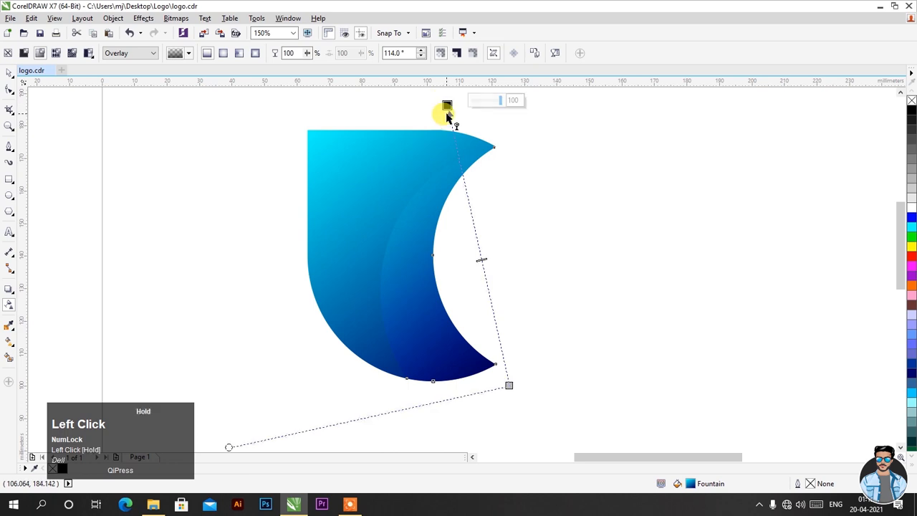
left_click(8, 73)
left_click(442, 197)
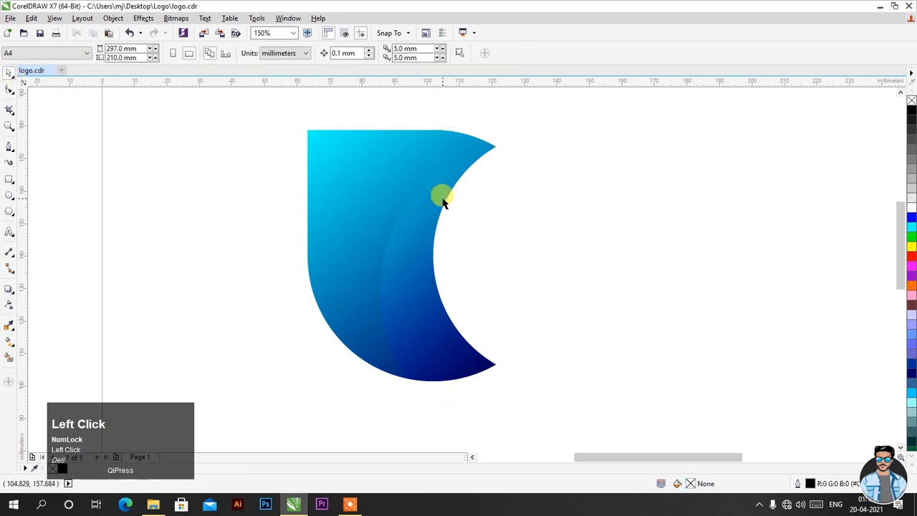
scroll(436, 232, "down", 2)
scroll(449, 249, "up", 2)
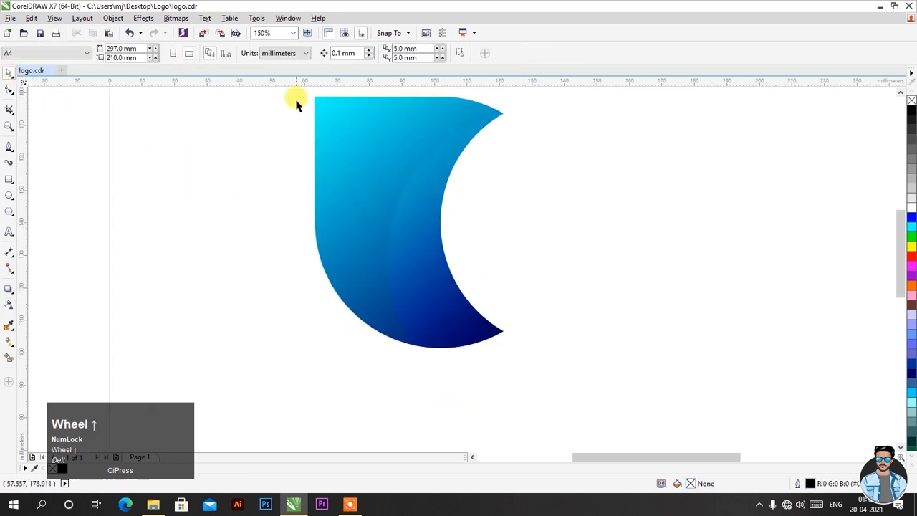
Copy and paste the main shape together with its crescent, and place the duplicate beside the original on its right
left_click_drag(298, 96, 563, 366)
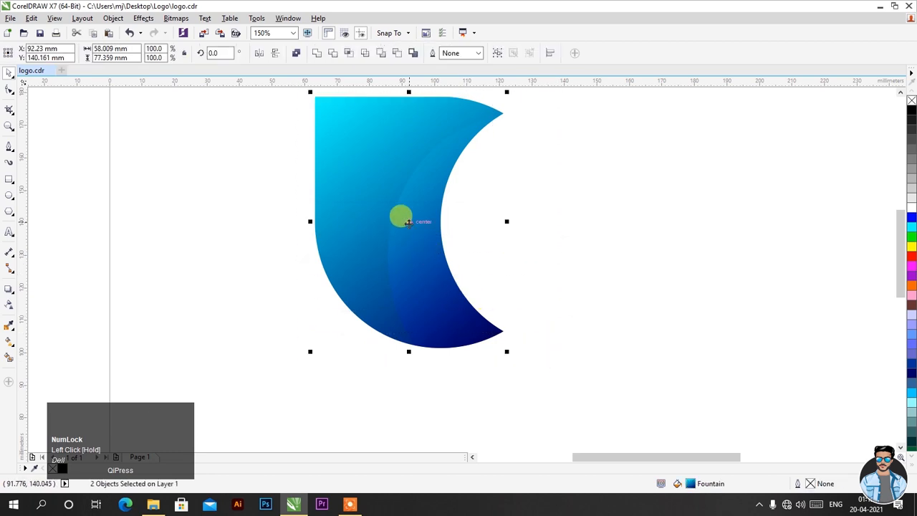
right_click(408, 223)
left_click(434, 324)
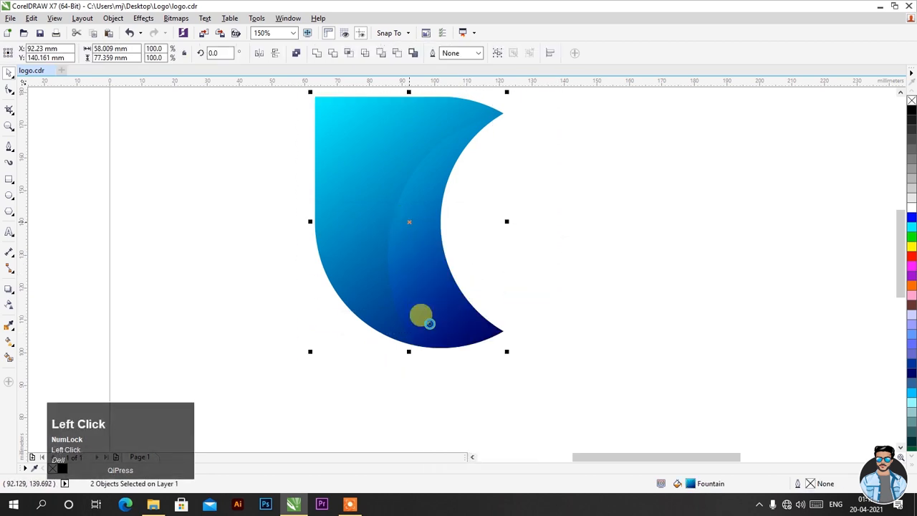
right_click(676, 157)
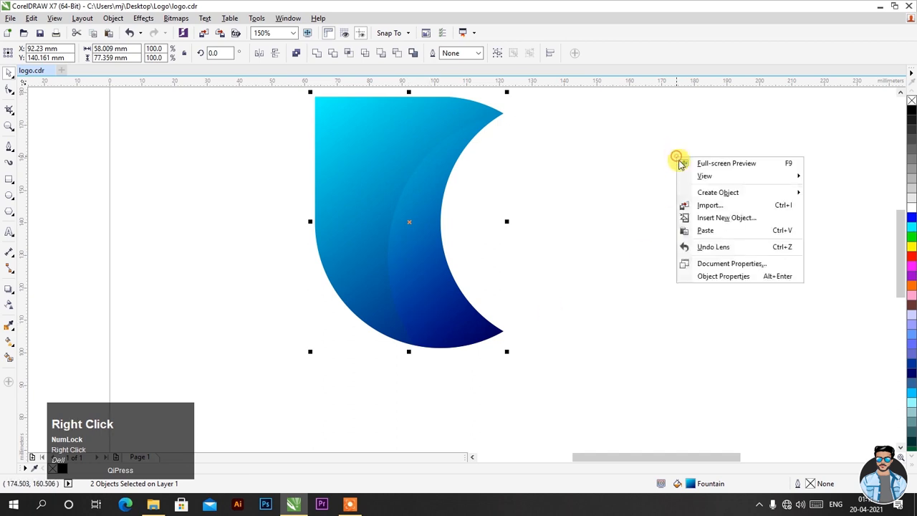
left_click(694, 230)
left_click_drag(409, 223, 611, 227)
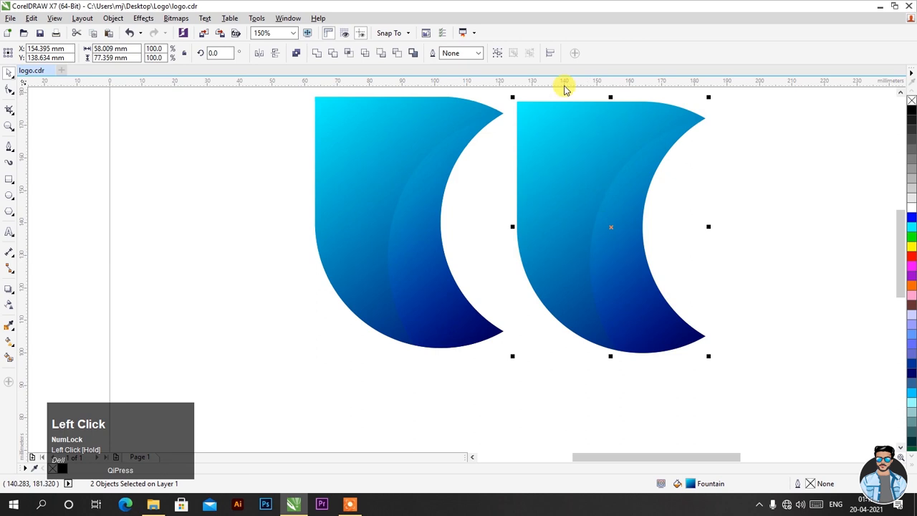
Add a horizontal guideline along the original shape's top edge and align the duplicate's top edge to it
left_click_drag(564, 88, 420, 95)
scroll(420, 96, "up", 3)
scroll(448, 107, "down", 3)
left_click_drag(545, 112, 771, 401)
scroll(647, 102, "up", 3)
left_click_drag(641, 205, 640, 170)
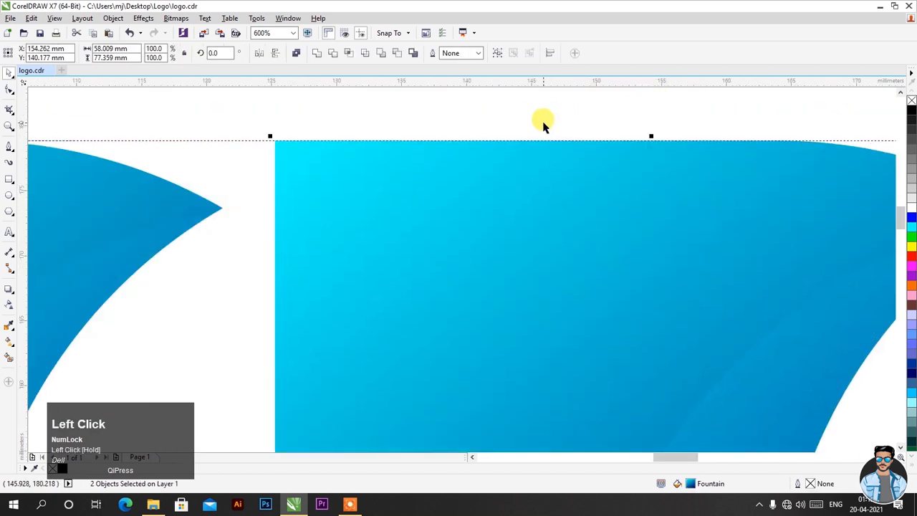
scroll(546, 125, "down", 3)
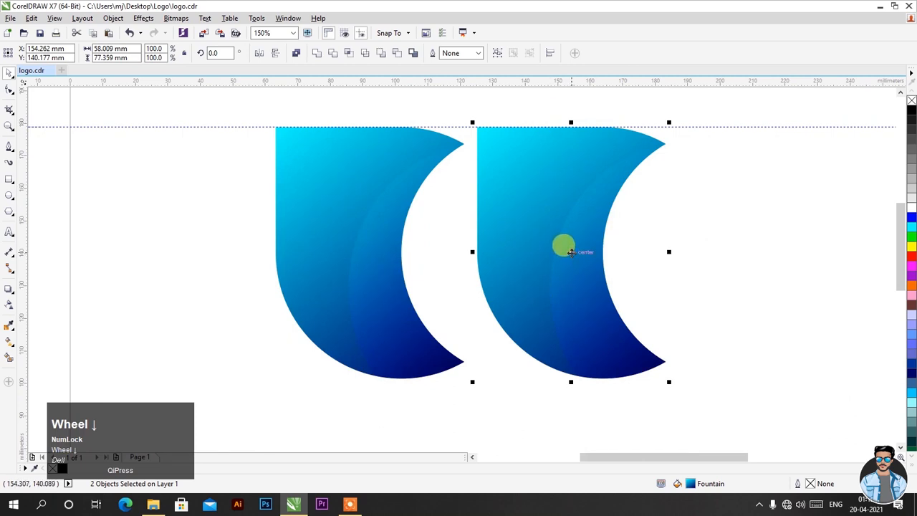
Rotate the duplicate 90° clockwise and move it to overlap the original's concave side, with its flat top edge on the guideline
left_click(570, 251)
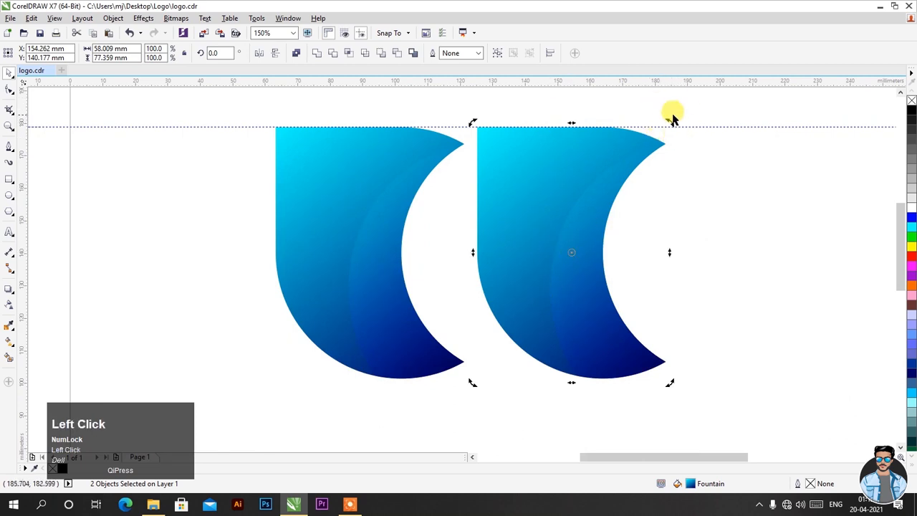
mouse_move(671, 121)
left_mouse_down()
mouse_move(723, 243)
mouse_move(732, 357)
left_mouse_up()
scroll(563, 198, "up", 1)
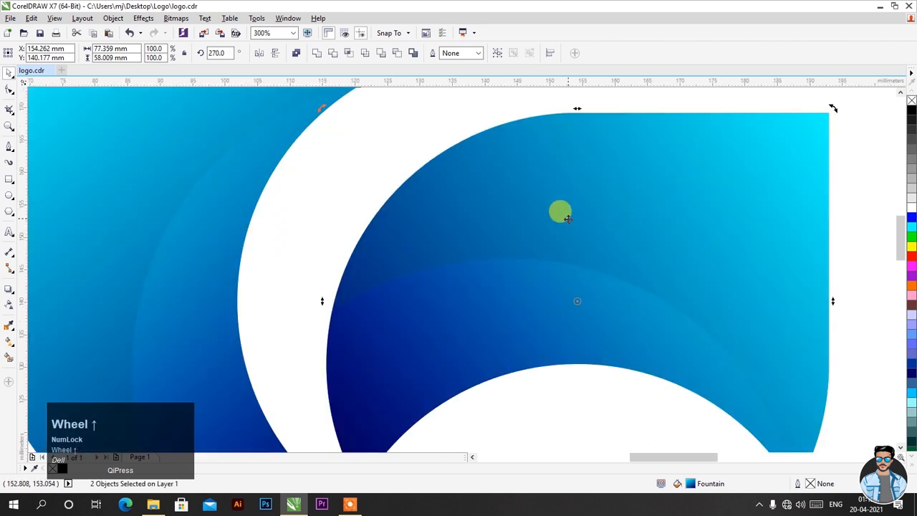
scroll(540, 244, "down", 1)
left_click_drag(551, 233, 518, 204)
scroll(538, 147, "up", 2)
scroll(548, 147, "down", 2)
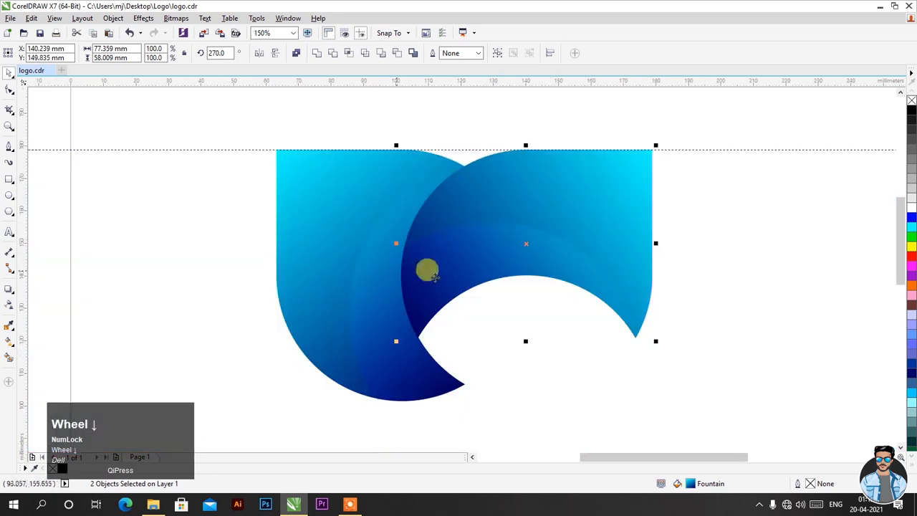
Copy and paste the rotated petal with its crescent, and move the new duplicate below the two existing petals
left_click(200, 230)
scroll(533, 158, "down", 1)
left_click_drag(594, 115, 423, 239)
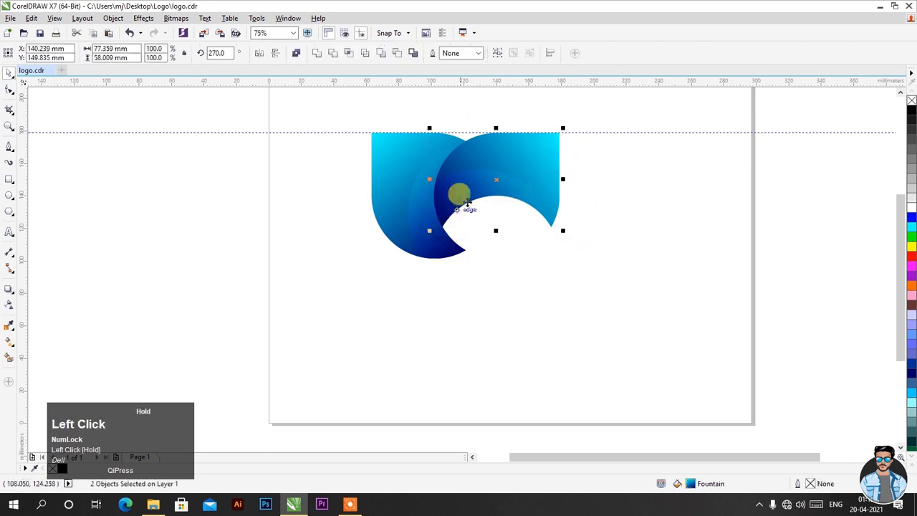
right_click(490, 171)
left_click(513, 267)
right_click(659, 201)
left_click(678, 277)
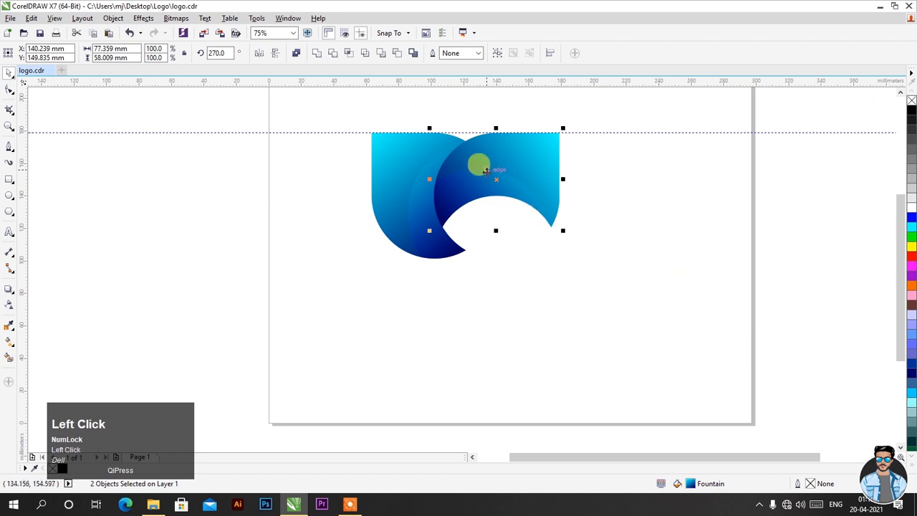
left_click_drag(493, 182, 531, 267)
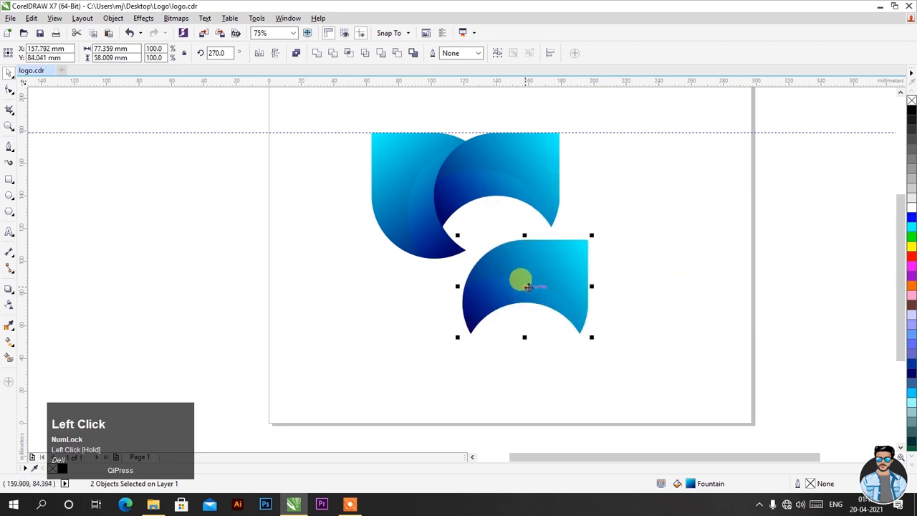
Rotate the third petal another 90° clockwise to 180° and fit it under the second petal, flush with its right edge
scroll(524, 286, "up", 1)
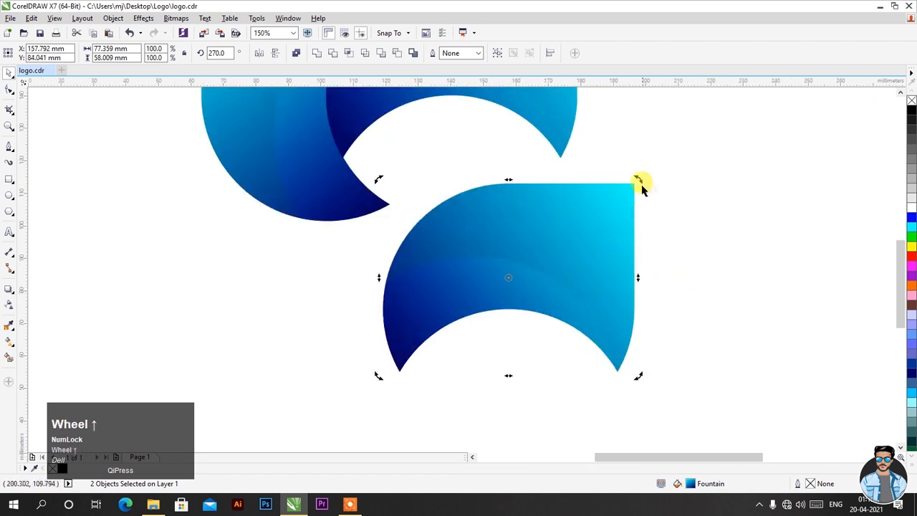
left_click_drag(639, 177, 595, 371)
left_click_drag(548, 84, 547, 132)
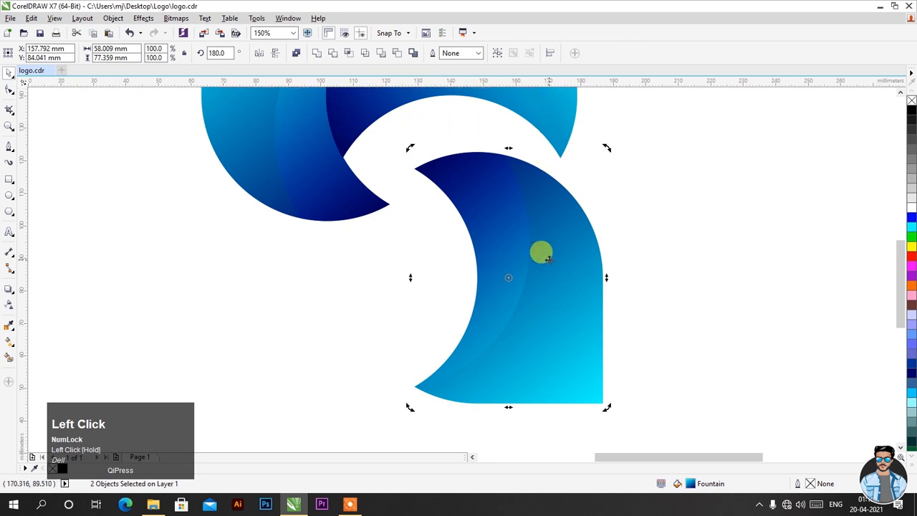
left_click_drag(548, 259, 521, 200)
scroll(521, 197, "down", 1)
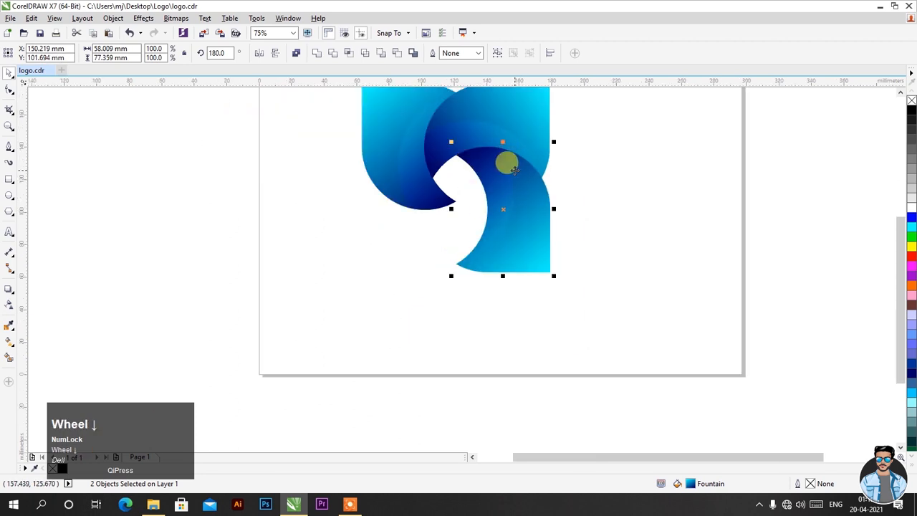
scroll(516, 174, "down", 1)
scroll(514, 161, "up", 1)
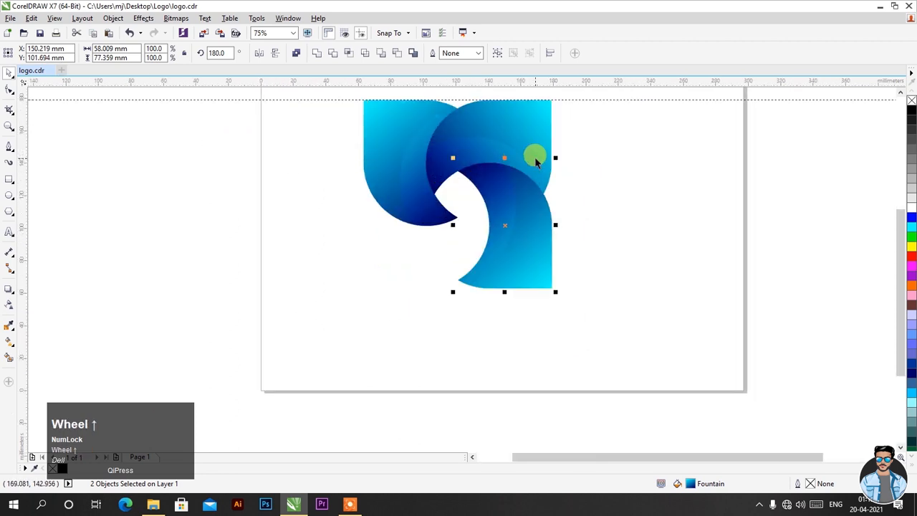
Copy and paste the lower-right petal with its crescent and rotate the duplicate 90° clockwise to an angle of 90°
right_click(513, 227)
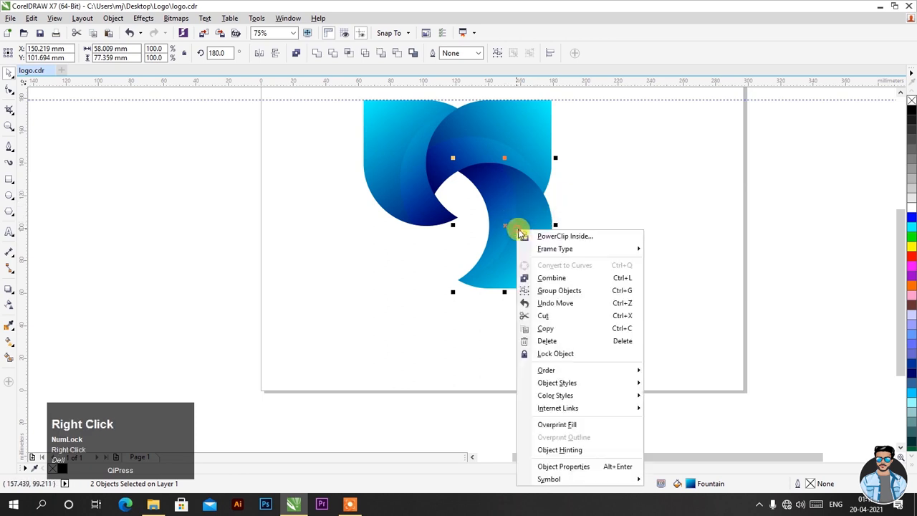
left_click(544, 329)
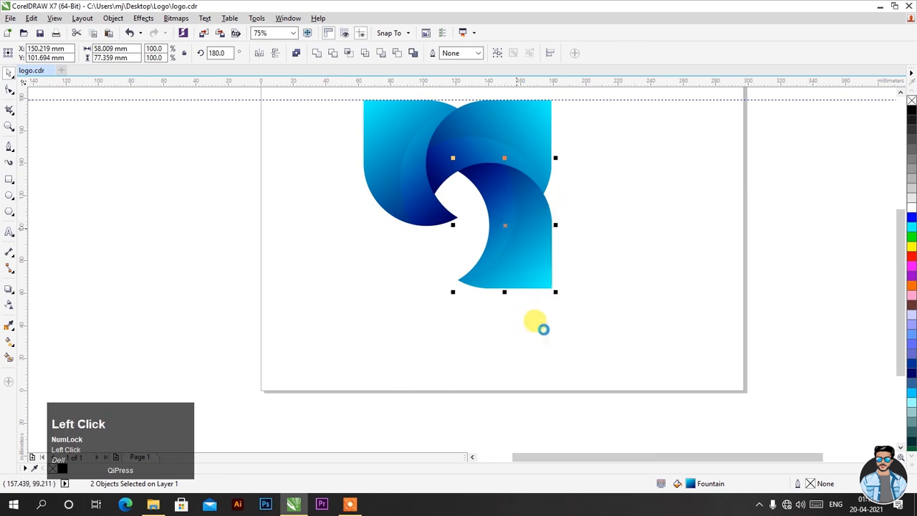
right_click(620, 183)
left_click(626, 254)
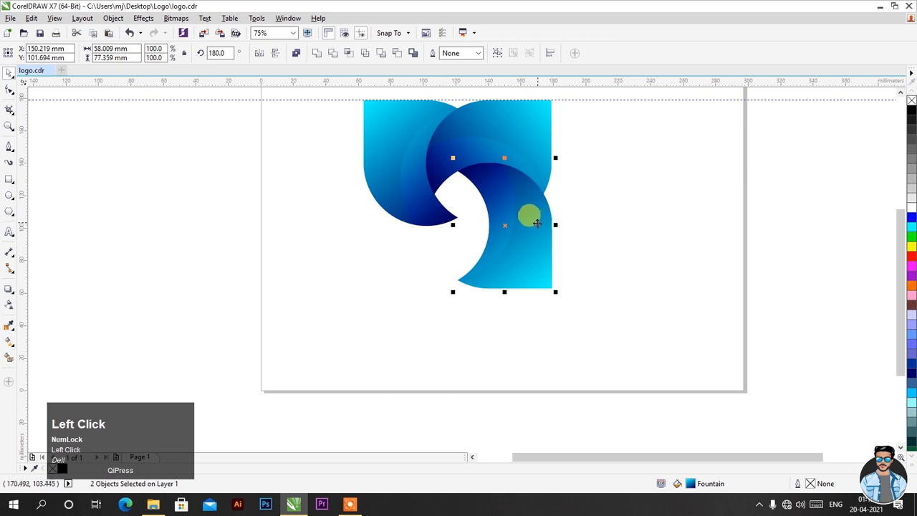
left_click(505, 226)
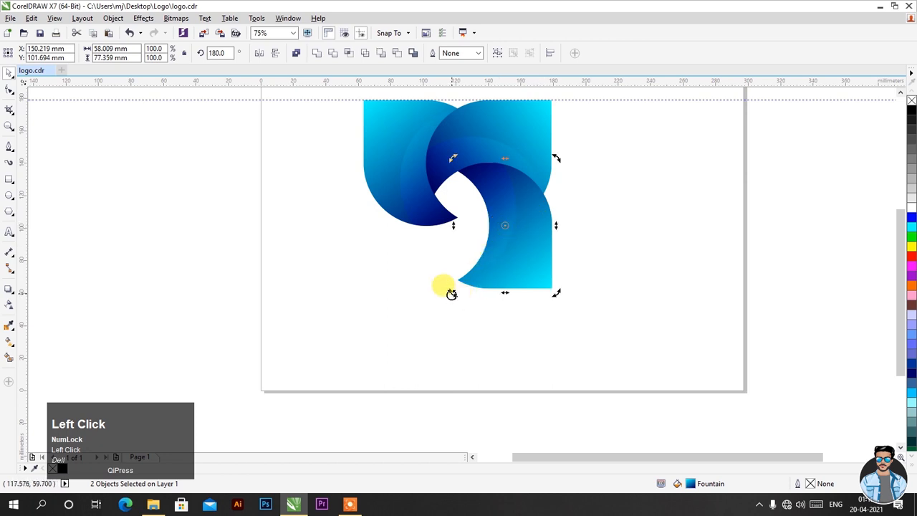
left_click_drag(449, 293, 426, 175)
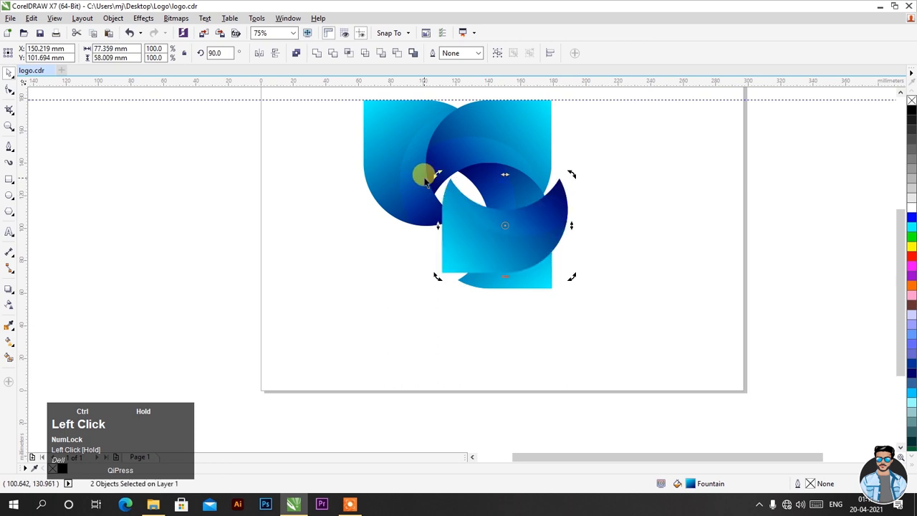
Move the fourth petal into the logo's lower-left corner and nudge it up and left to close the gap with its neighbours
scroll(473, 230, "up", 1)
left_click_drag(481, 235, 342, 278)
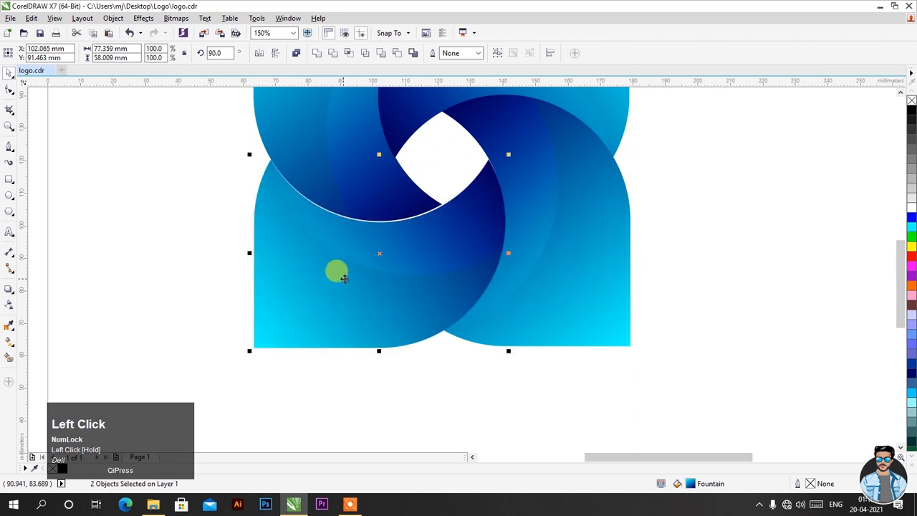
scroll(410, 213, "up", 1)
key("Left")
key("Up")
key("Left")
key("Up")
key("Up")
key("Up")
key("Up")
key("Up")
key("Right")
key("Left")
scroll(455, 251, "down", 1)
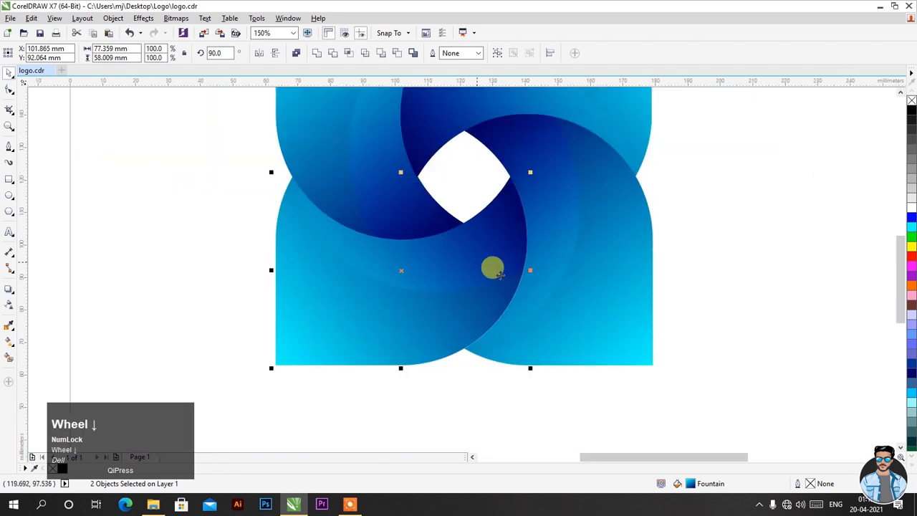
Nudge the lower-right petal and its crescent 0.1 mm left to close the seam with the lower-left petal
left_click(676, 209)
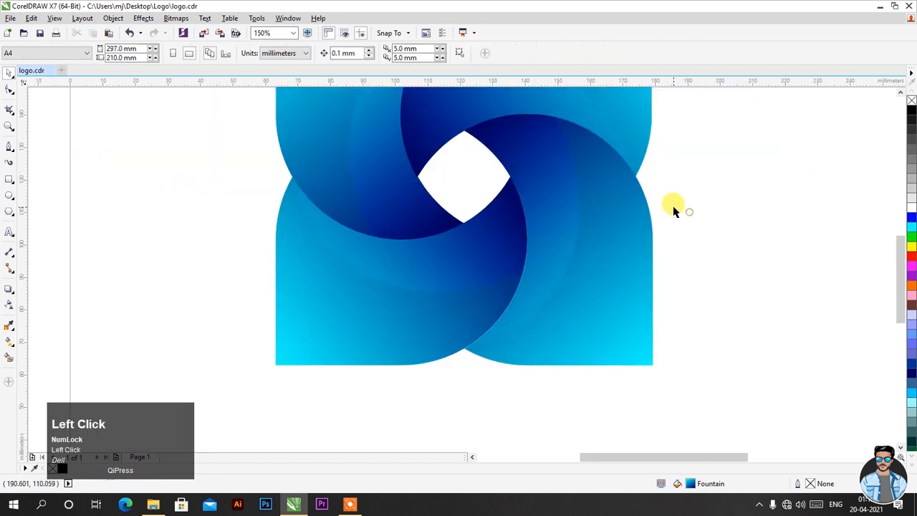
left_click_drag(703, 102, 452, 397)
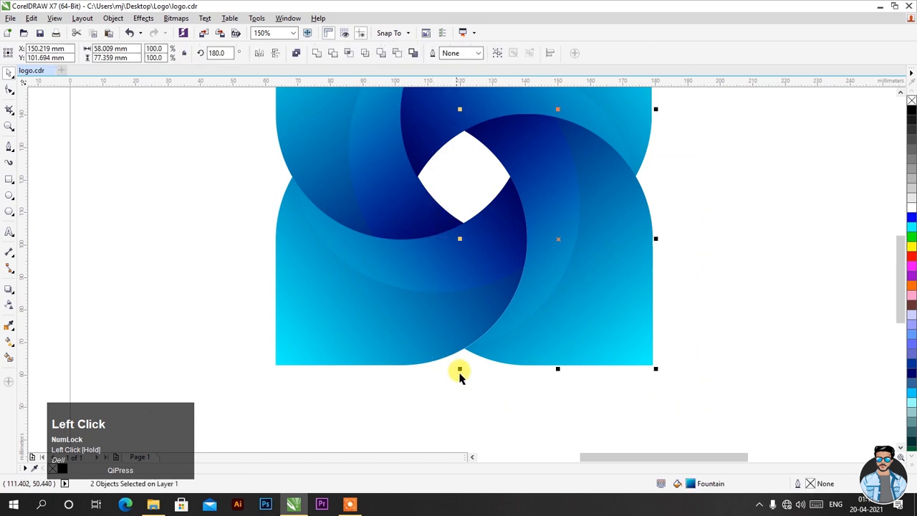
scroll(468, 330, "up", 4)
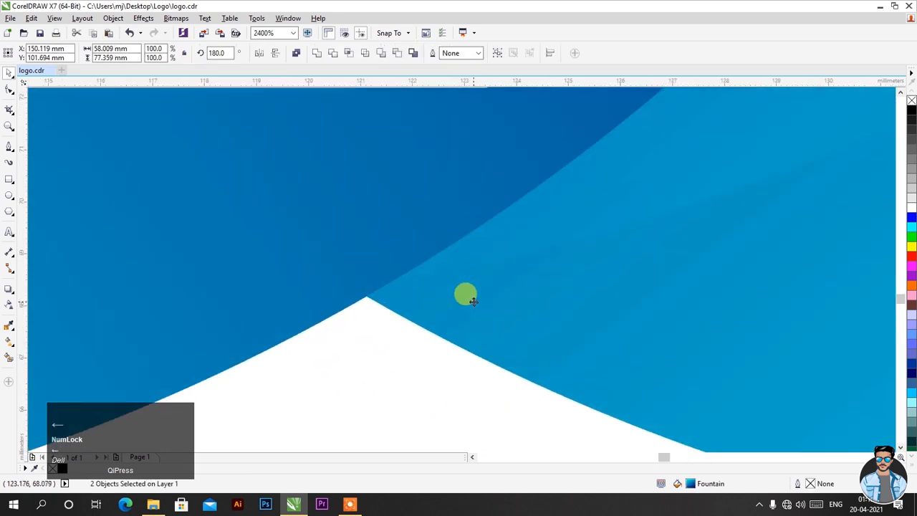
scroll(471, 369, "down", 5)
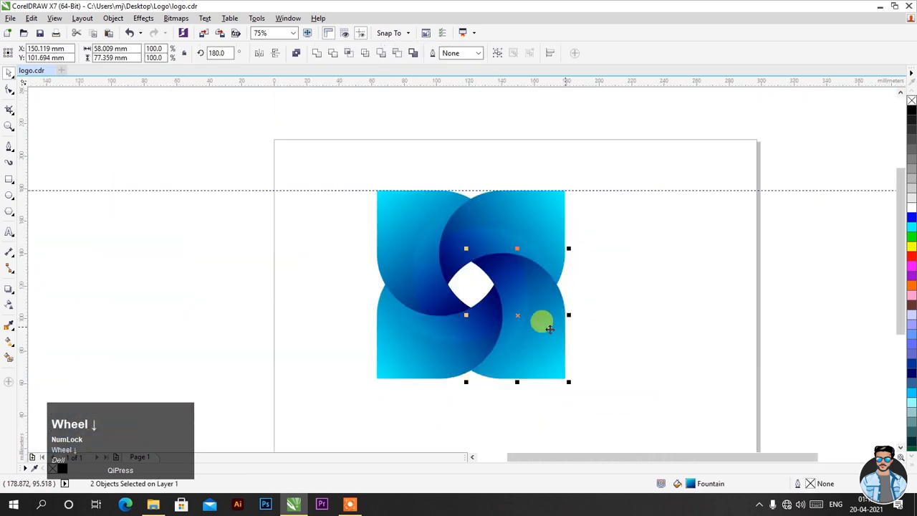
scroll(548, 328, "up", 1)
scroll(549, 328, "down", 1)
left_click(602, 308)
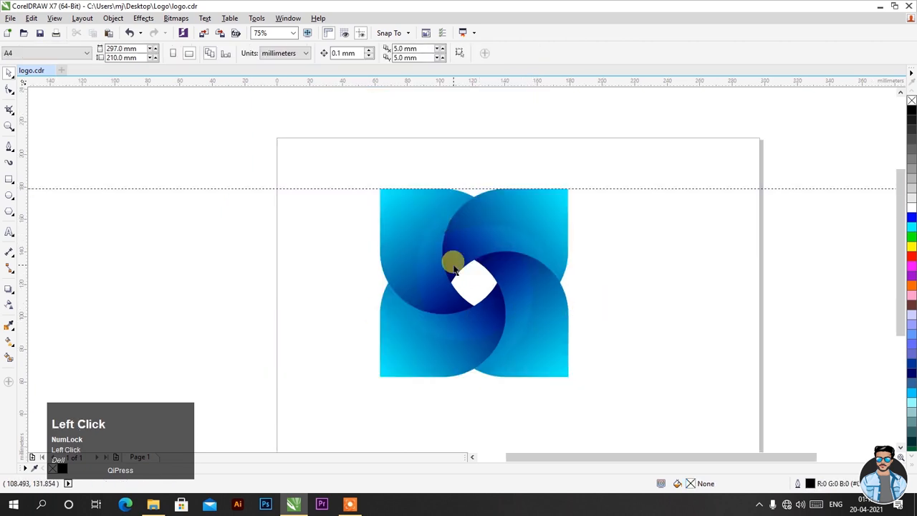
Delete the horizontal guideline running along the logo's top edge
left_click(603, 189)
key("Delete")
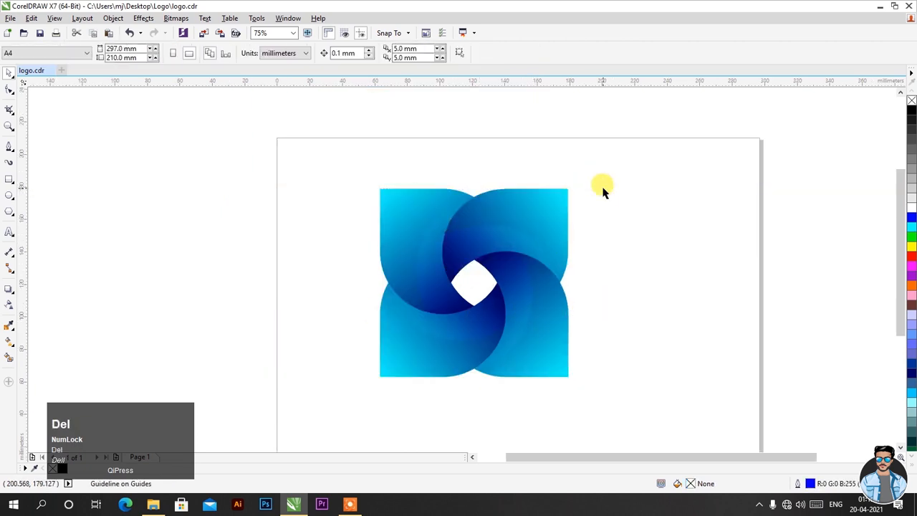
scroll(530, 134, "down", 1)
scroll(550, 177, "up", 1)
Copy and paste the complete four-petal logo and place the duplicate to the right of the original
left_click_drag(303, 127, 586, 368)
right_click(454, 239)
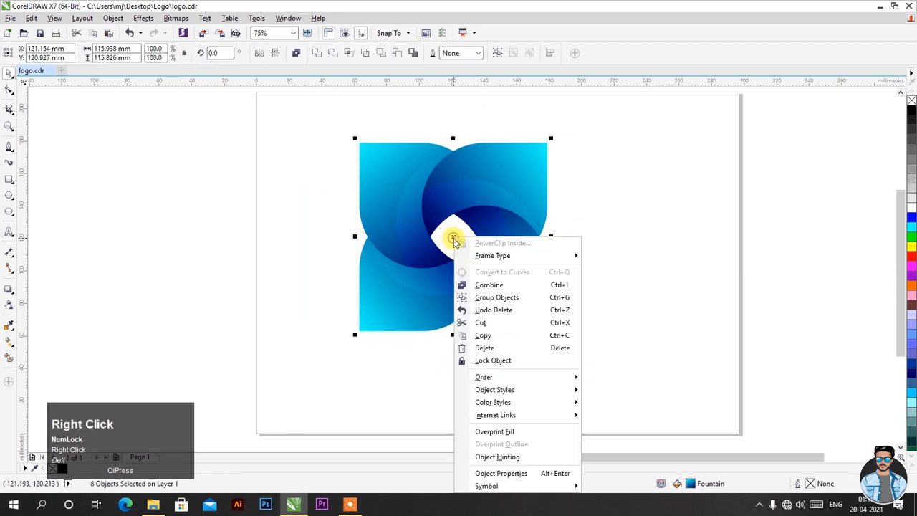
left_click(484, 333)
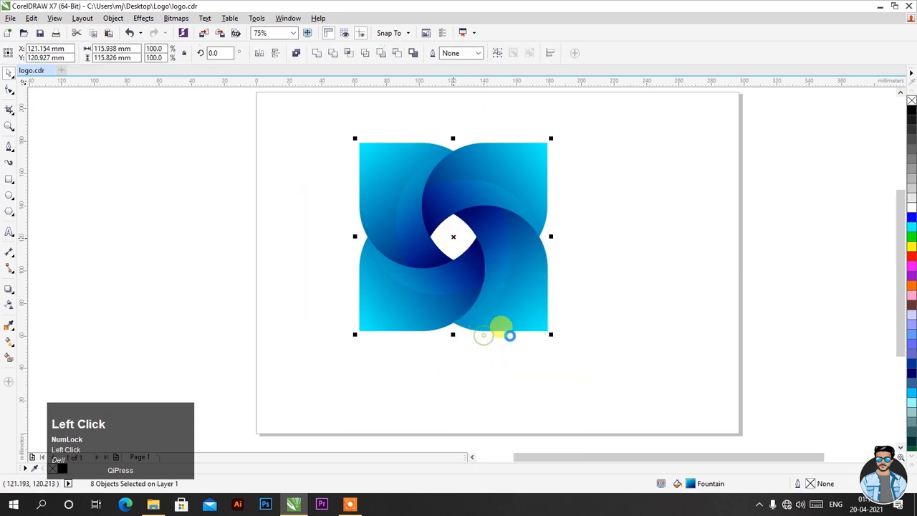
right_click(682, 190)
left_click(707, 265)
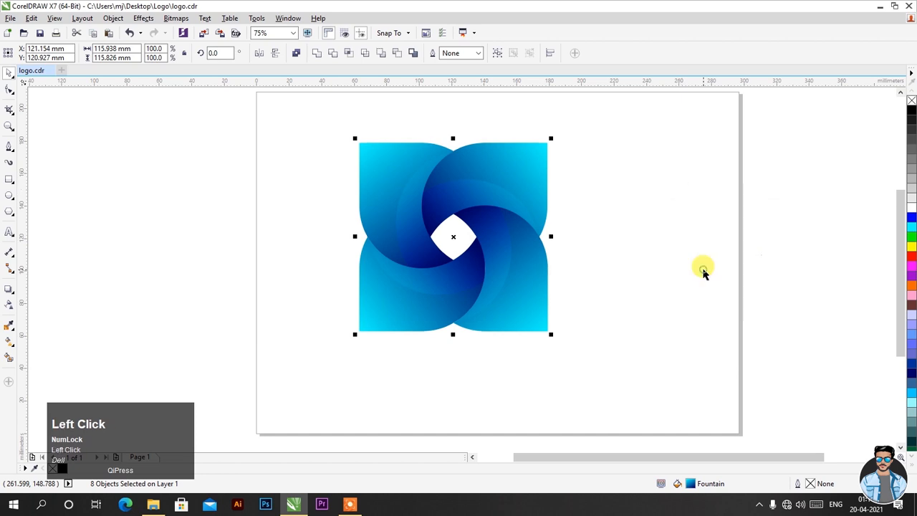
left_click_drag(451, 238, 664, 237)
left_click(694, 364)
scroll(480, 191, "down", 1)
scroll(595, 190, "up", 2)
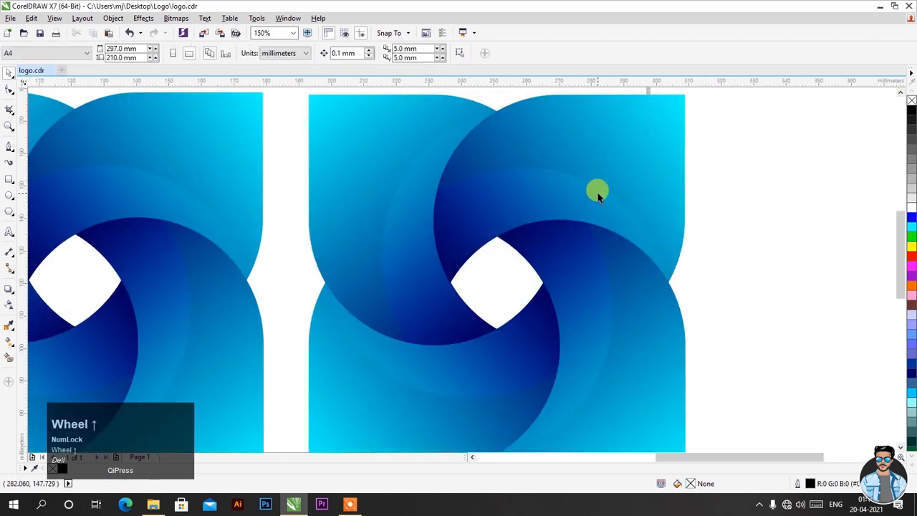
scroll(590, 164, "down", 1)
Recolour the duplicate logo's upper-right petal with a gradient running from yellow at its outer corner to orange at its inner tip
left_click(608, 147)
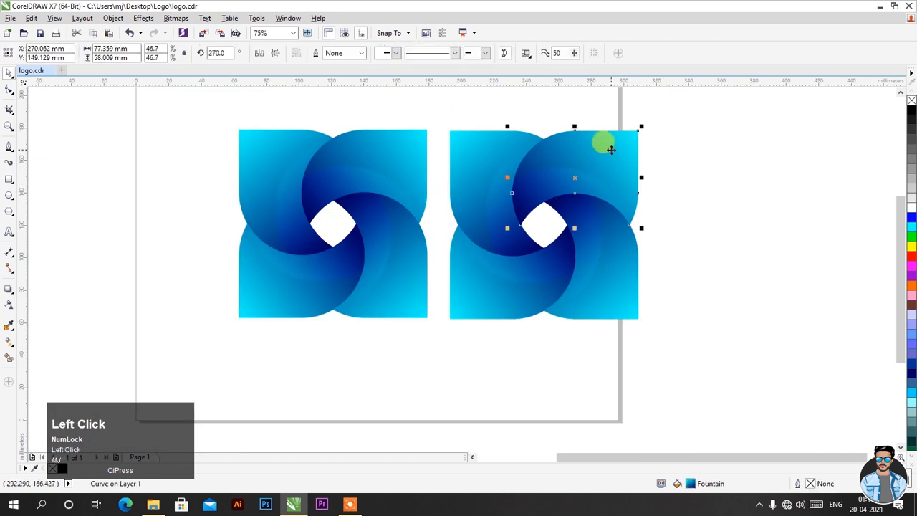
left_click(8, 346)
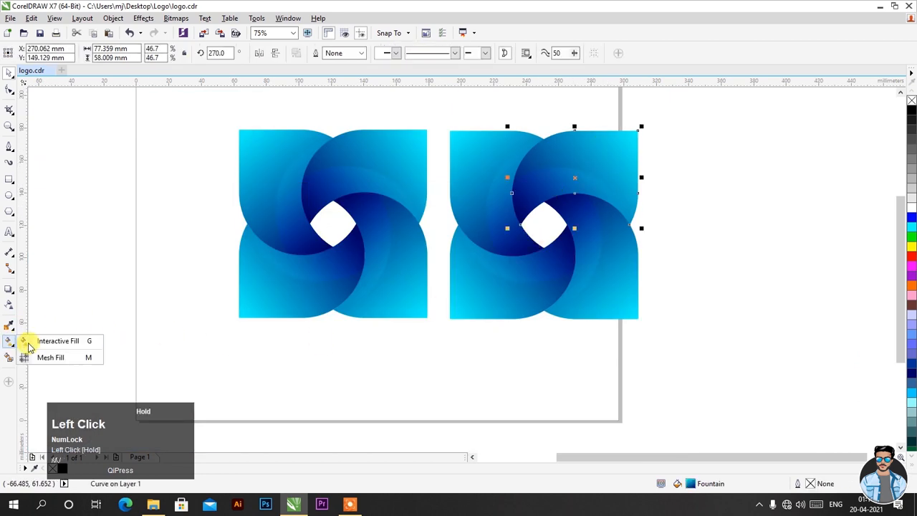
left_click(37, 342)
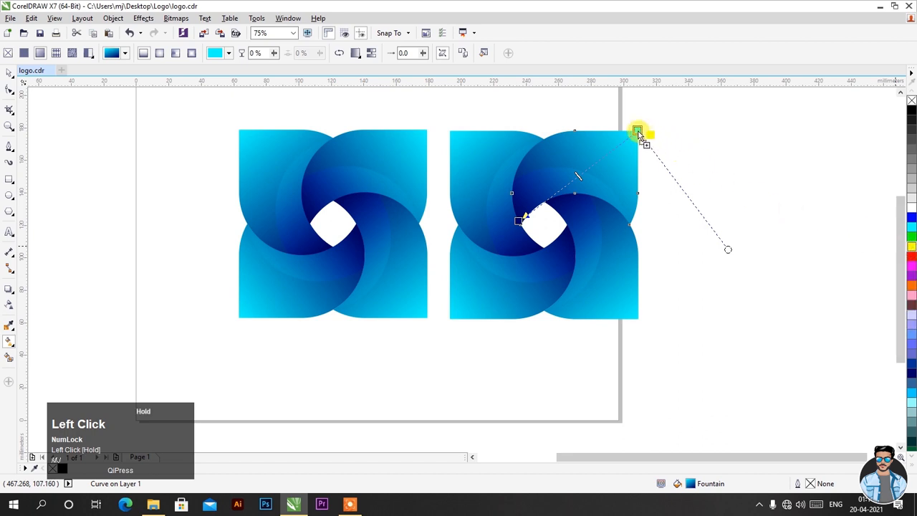
left_click_drag(640, 135, 637, 130)
left_click_drag(912, 285, 516, 219)
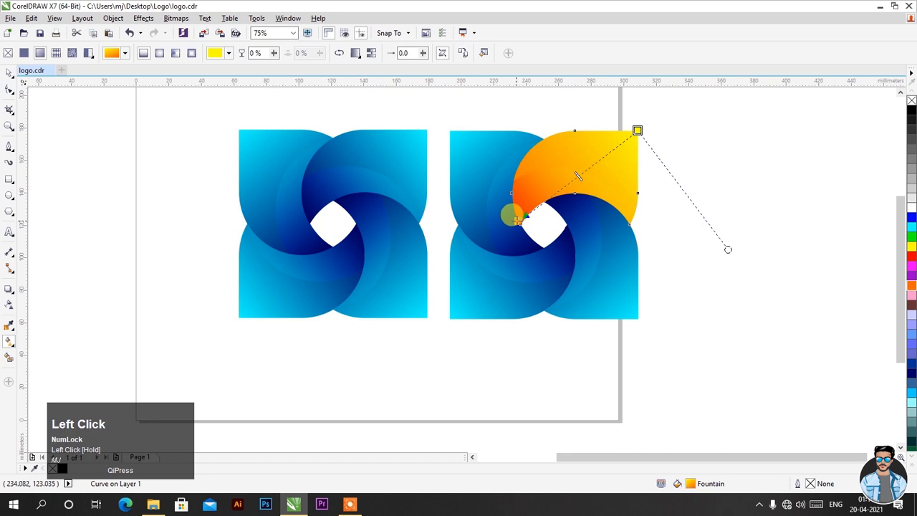
Copy the petal's yellow-to-orange gradient onto the crescent overlay of the duplicate's upper-right petal
scroll(541, 201, "up", 2)
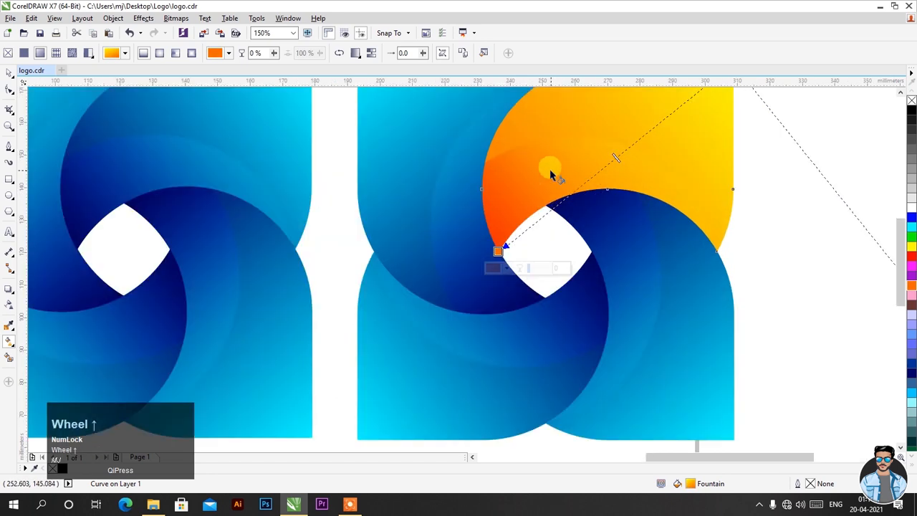
left_click(550, 174)
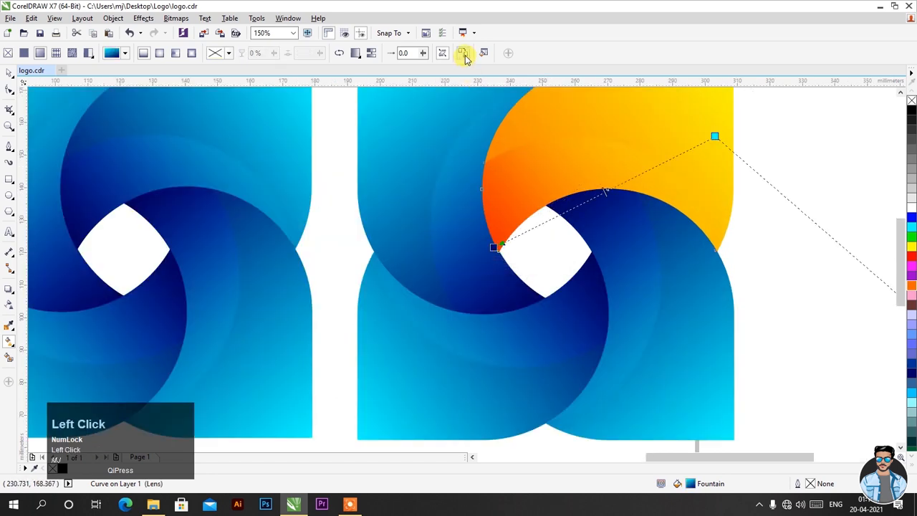
left_click(556, 117)
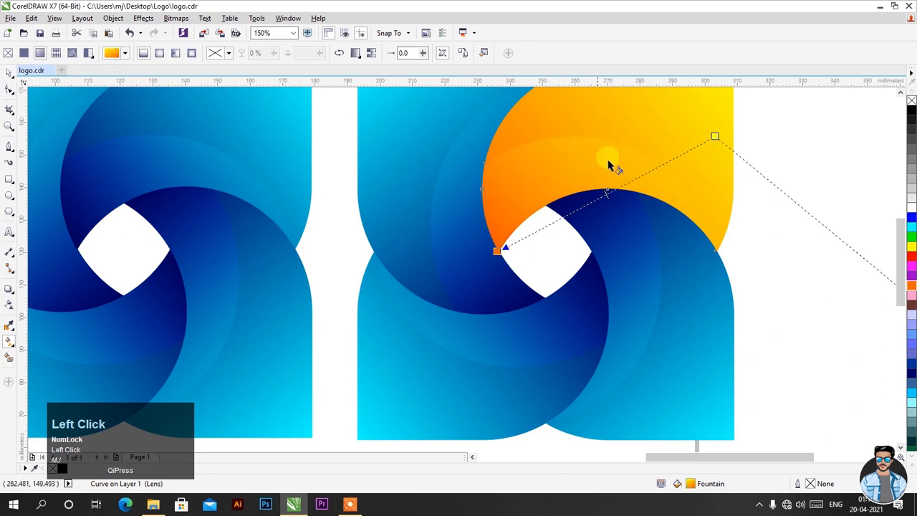
Copy the yellow-to-orange gradient onto the duplicate's lower-left petal and its crescent overlay, and clear the selection
left_click(438, 391)
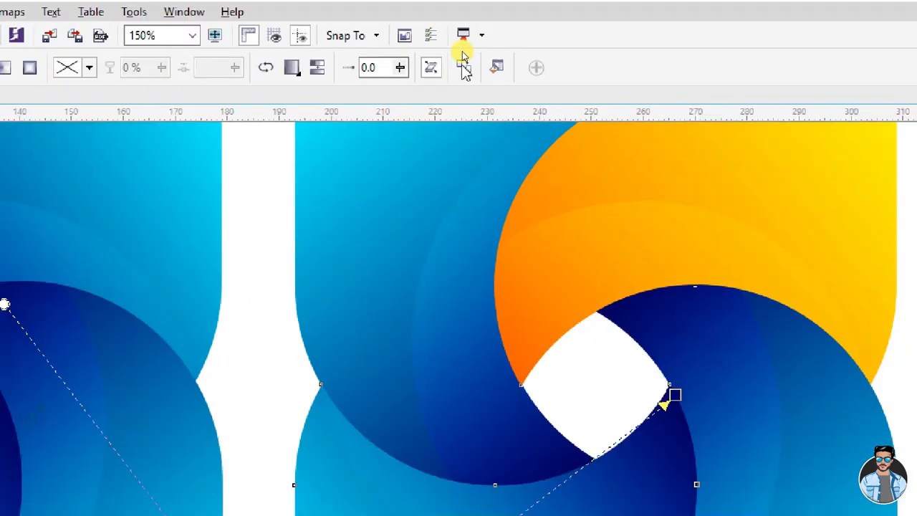
left_click(464, 68)
left_click(549, 180)
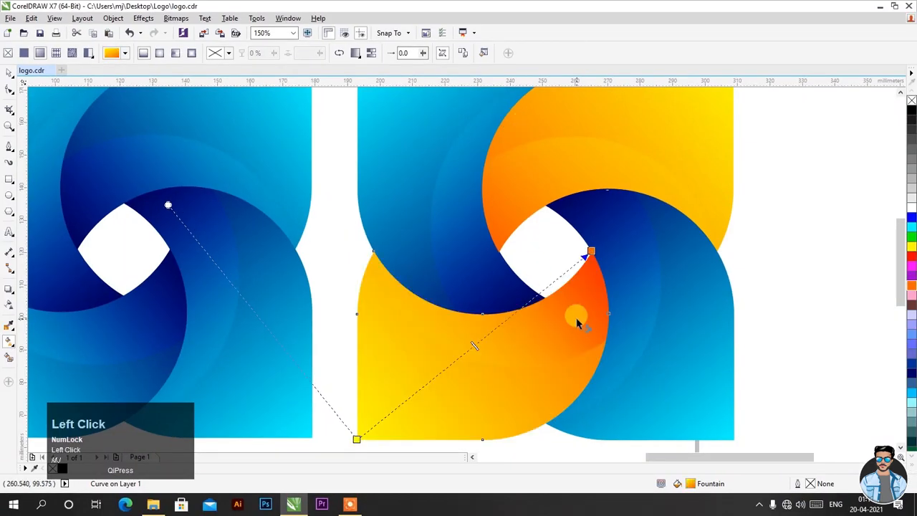
left_click(578, 322)
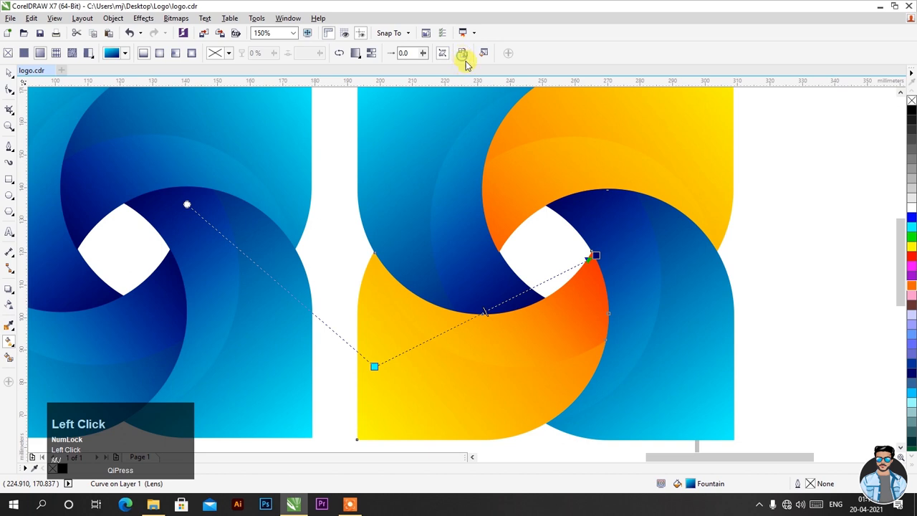
left_click(498, 119)
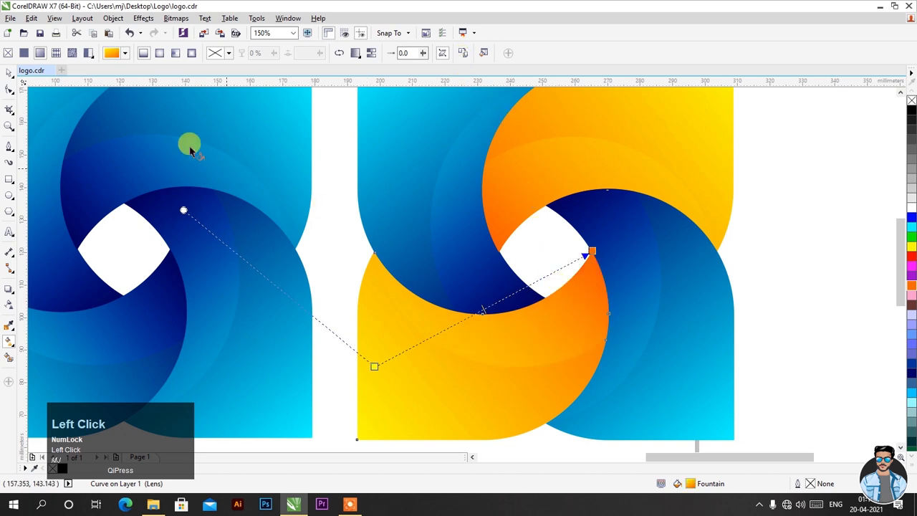
left_click(9, 74)
left_click(802, 218)
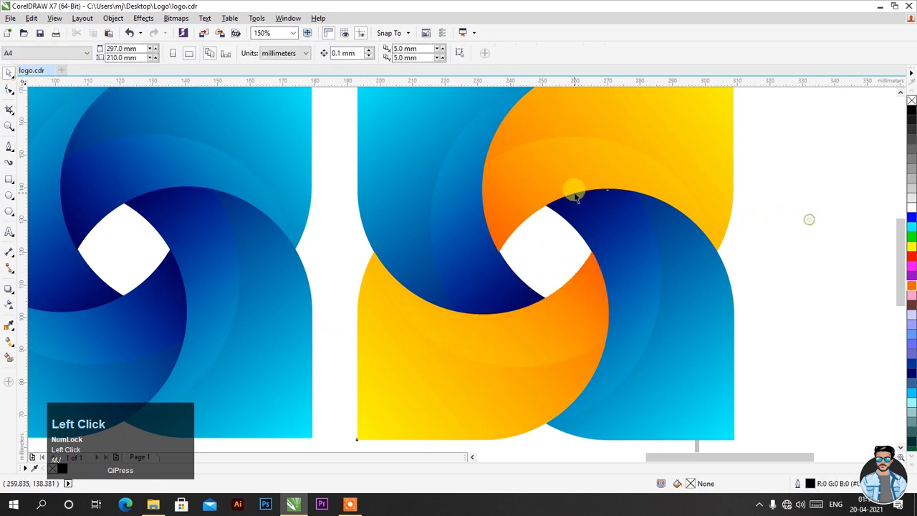
Group all parts of the all-blue logo, and group all parts of the blue-and-orange duplicate separately
scroll(573, 191, "down", 2)
left_click_drag(242, 111, 459, 371)
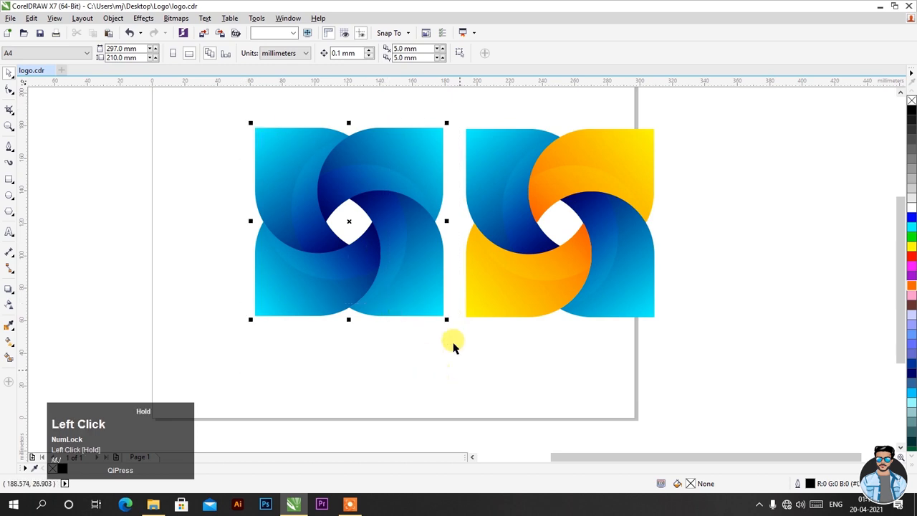
right_click(350, 221)
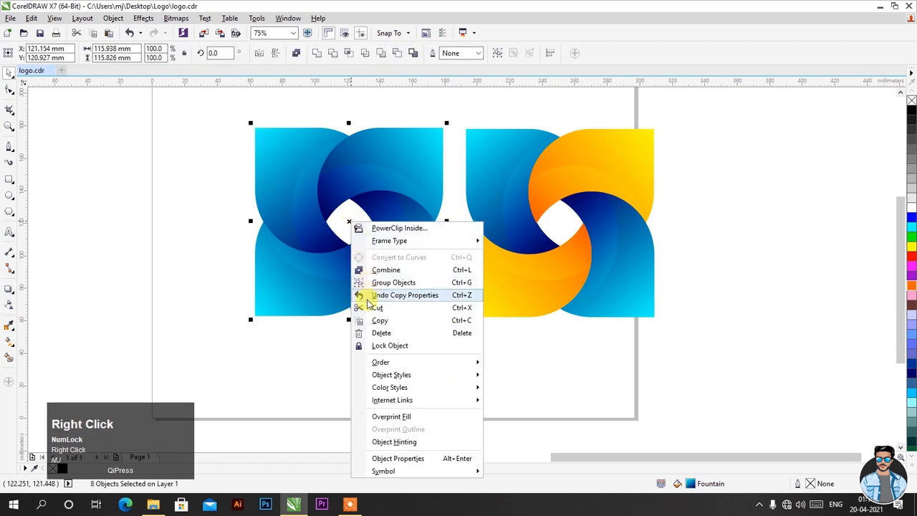
left_click(401, 283)
left_click_drag(454, 106, 680, 344)
right_click(560, 223)
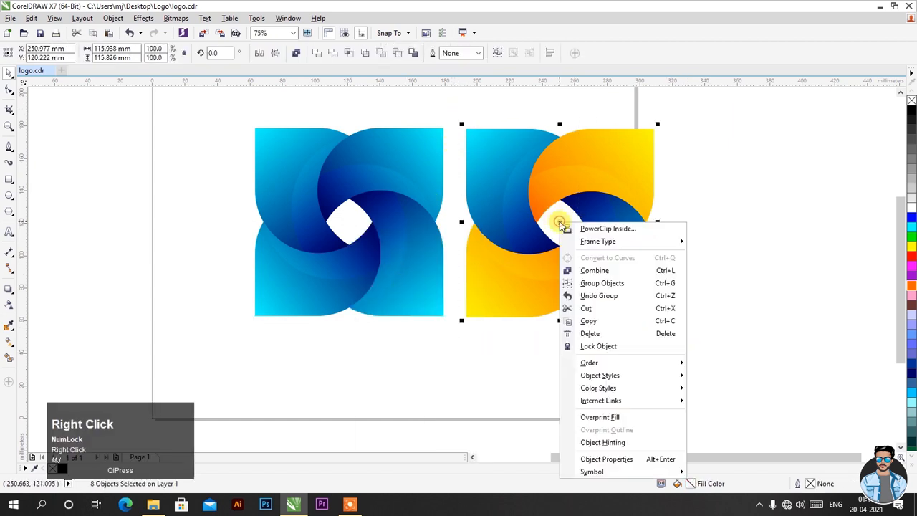
left_click(602, 283)
Rotate the all-blue logo group to 135 degrees and move it left, clear of the duplicate
left_click(387, 205)
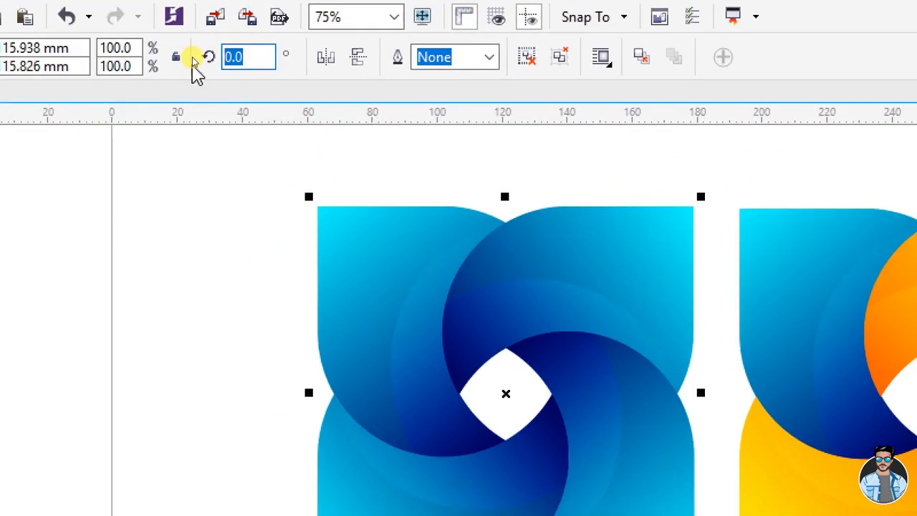
type("135")
key("Return")
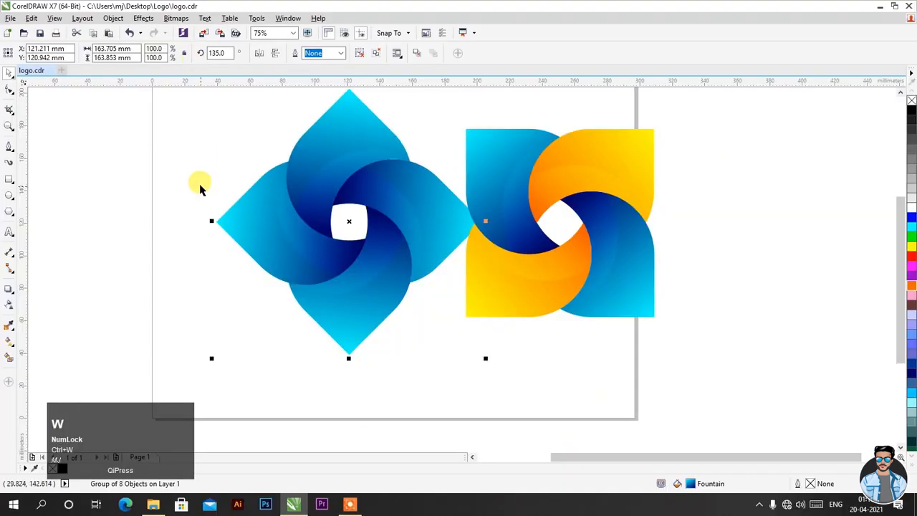
left_click_drag(282, 200, 222, 213)
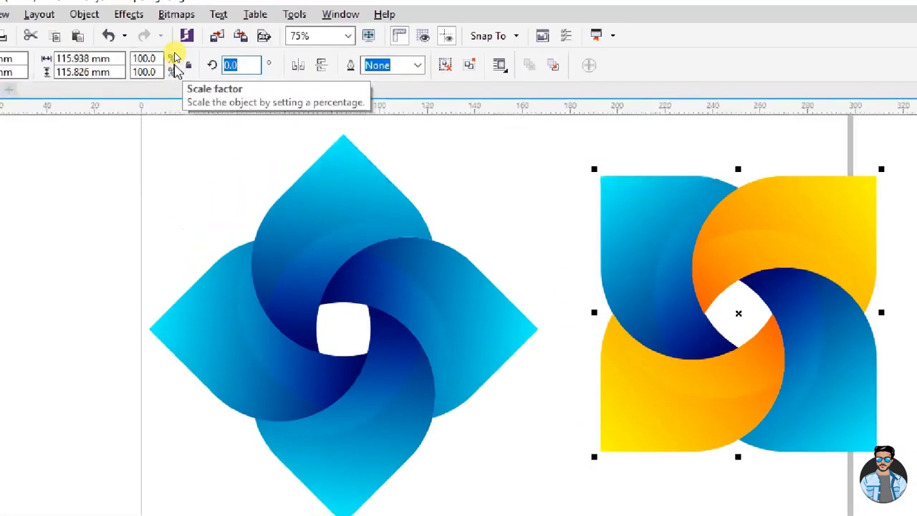
Rotate the blue-and-orange logo group to 135 degrees and shift it slightly down and right beside the all-blue logo
type("13")
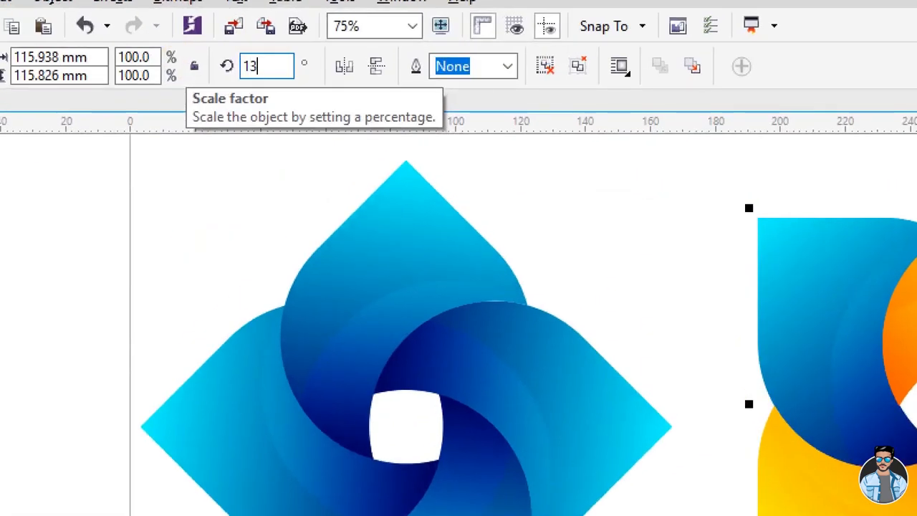
type("5")
key("Return")
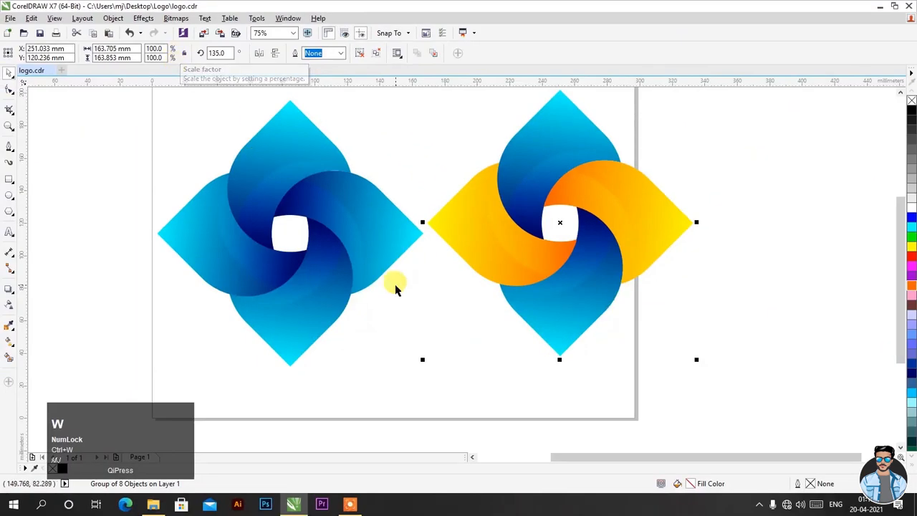
left_click(420, 321)
left_click(502, 252)
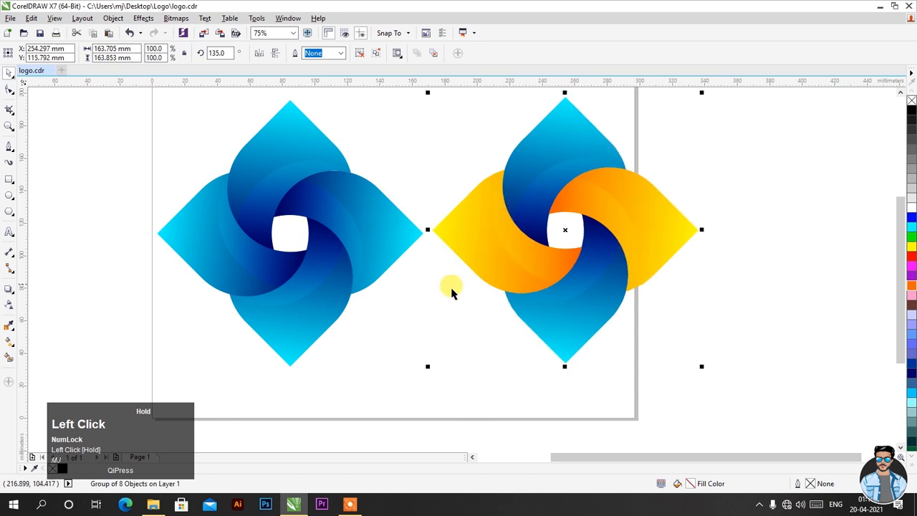
left_click_drag(452, 293, 432, 317)
left_click(5, 126)
scroll(228, 126, "down", 2)
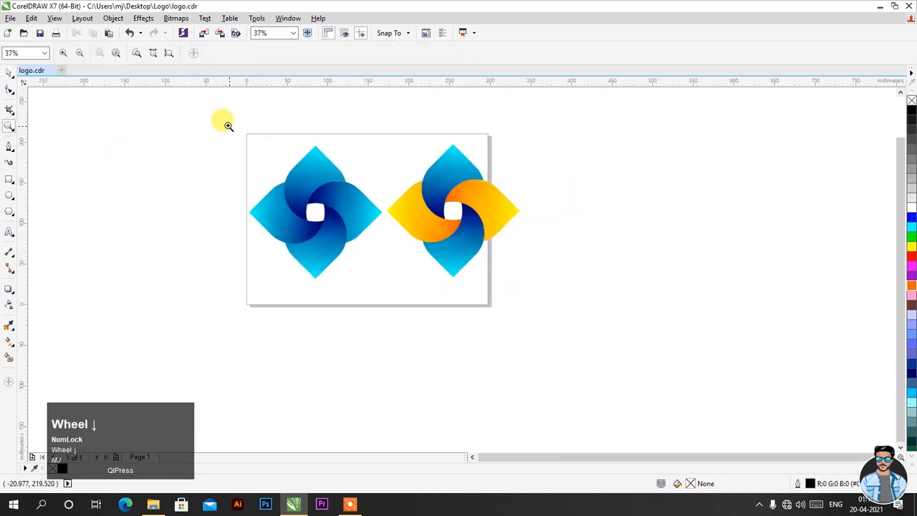
left_click_drag(517, 302, 524, 300)
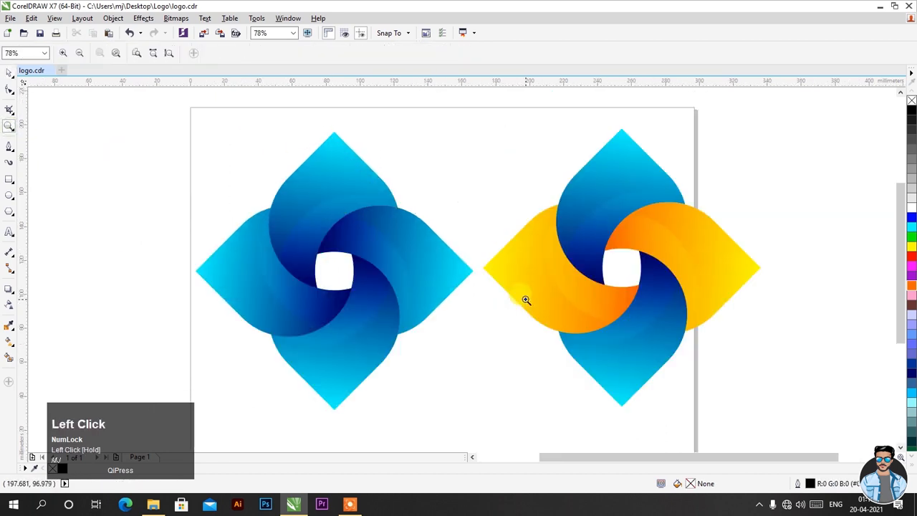